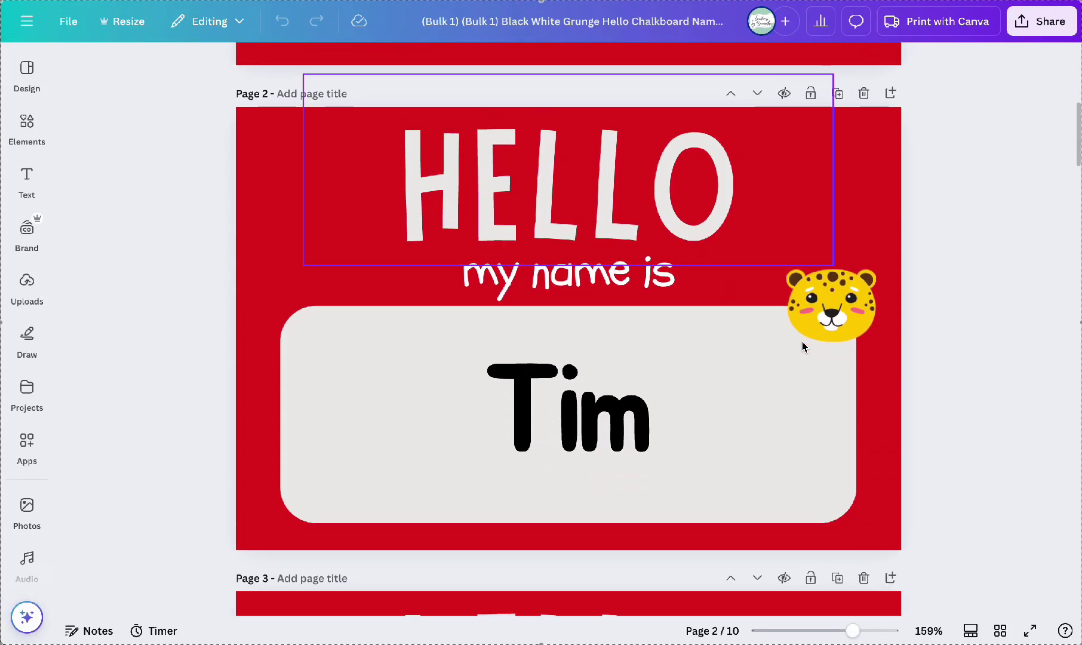
Scroll through the generated badge pages and show them all in grid view.
scroll(909, 418, down, 8)
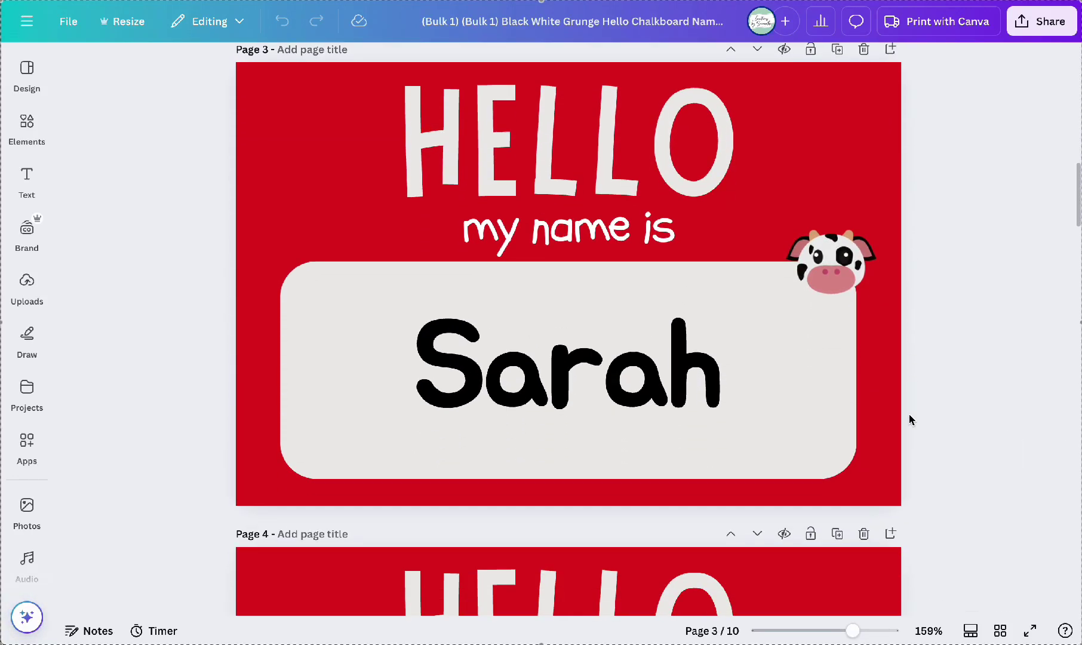
scroll(908, 415, down, 8)
click(1000, 631)
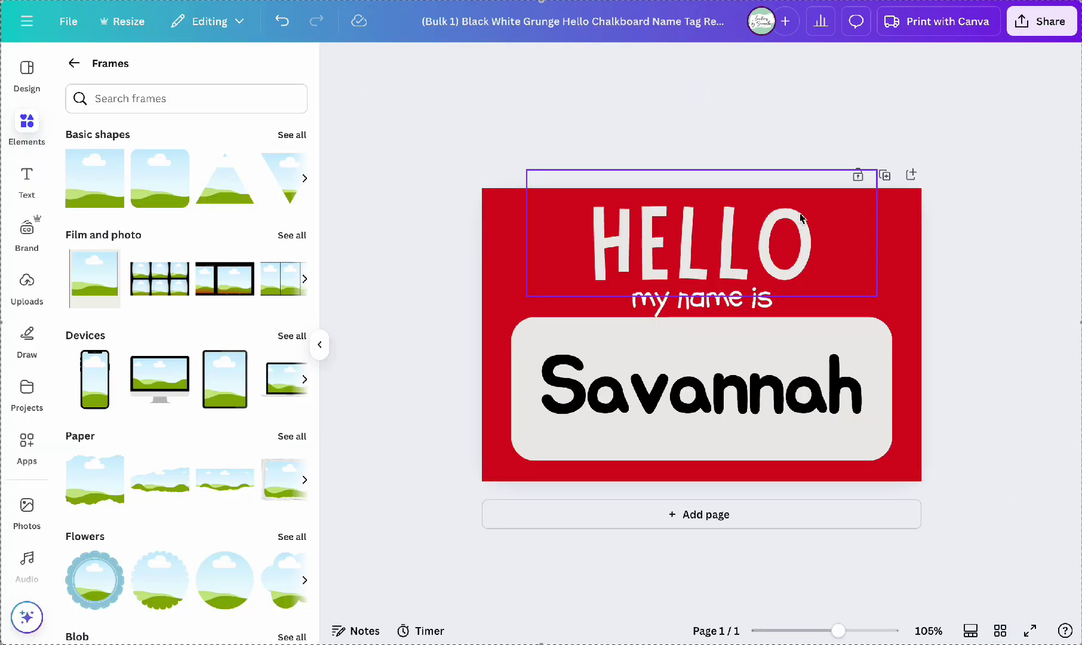
Nudge the HELLO heading and name box slightly into place, then dismiss the sticker printing offer.
click(800, 218)
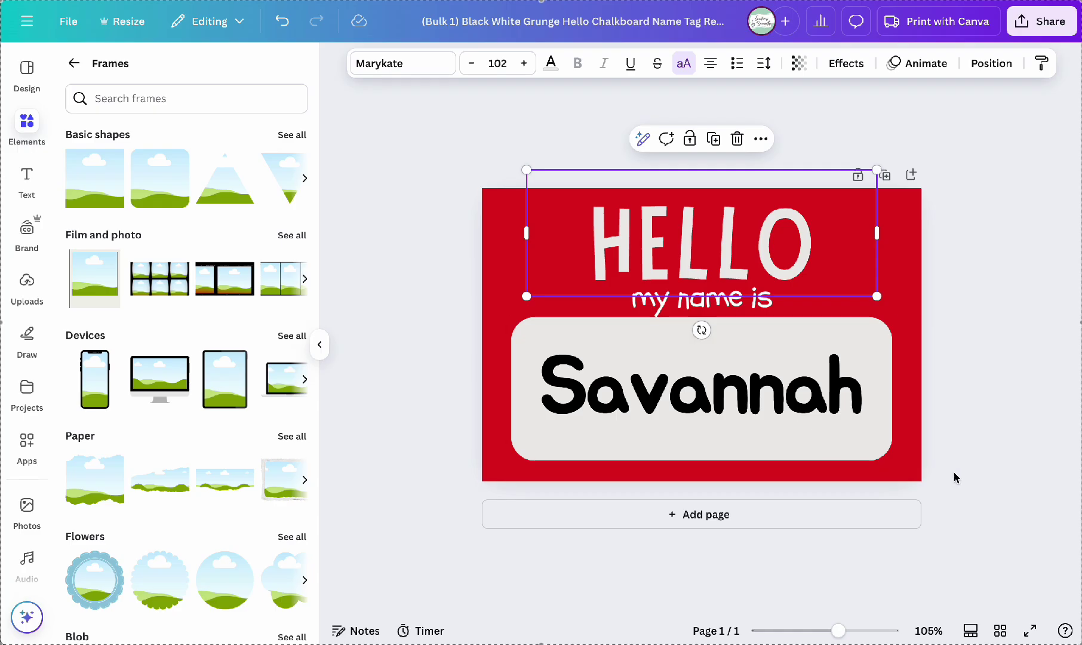
click(960, 419)
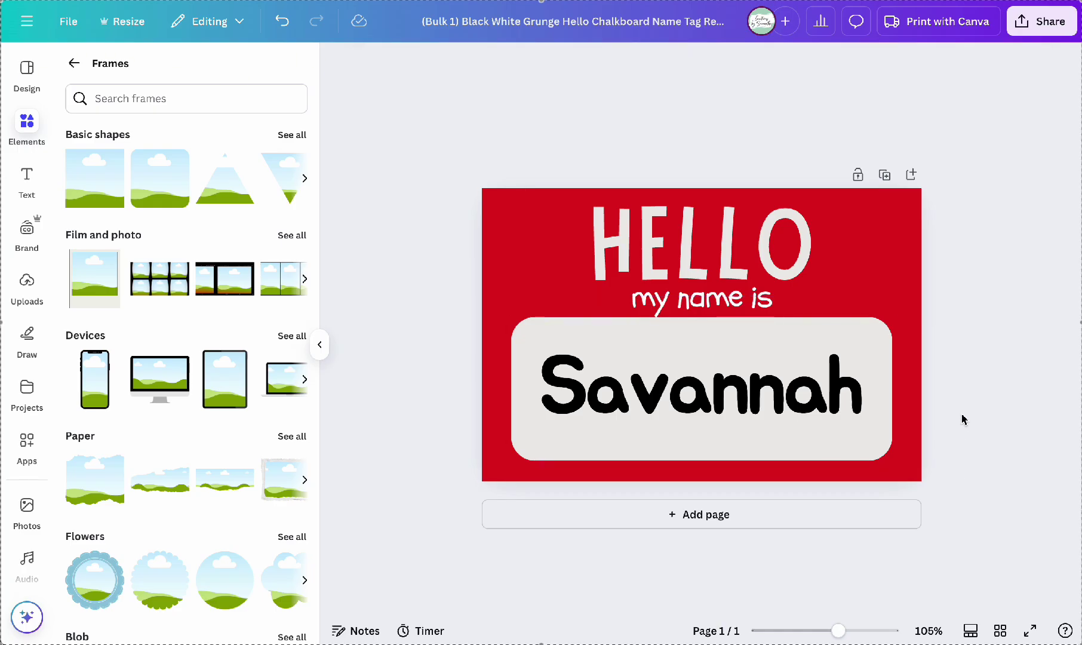
click(585, 397)
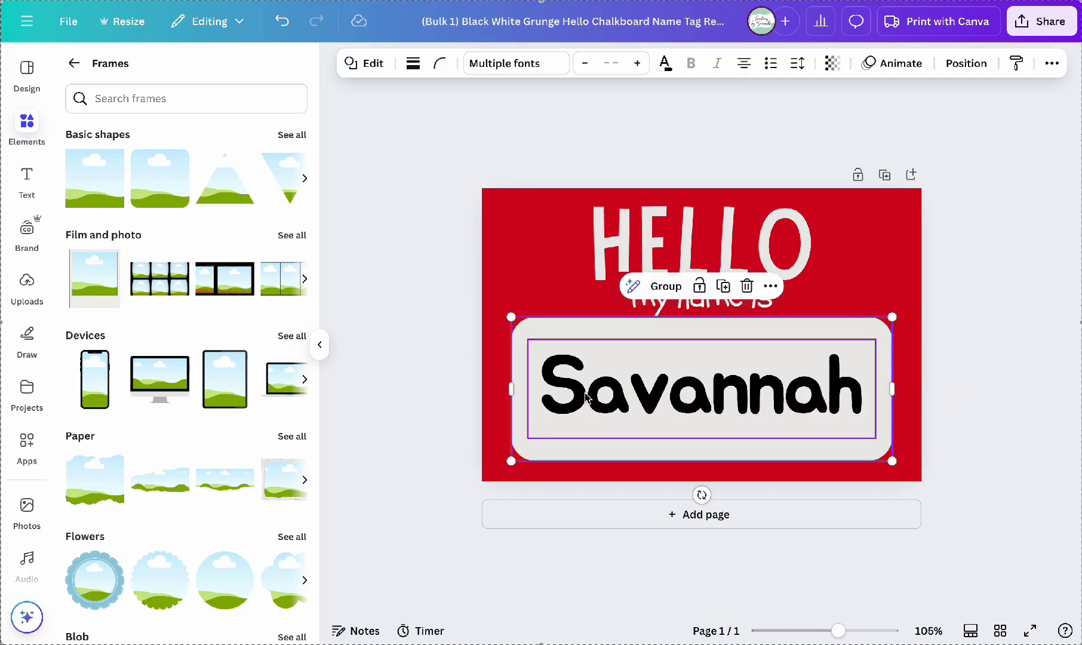
drag(586, 396, 585, 402)
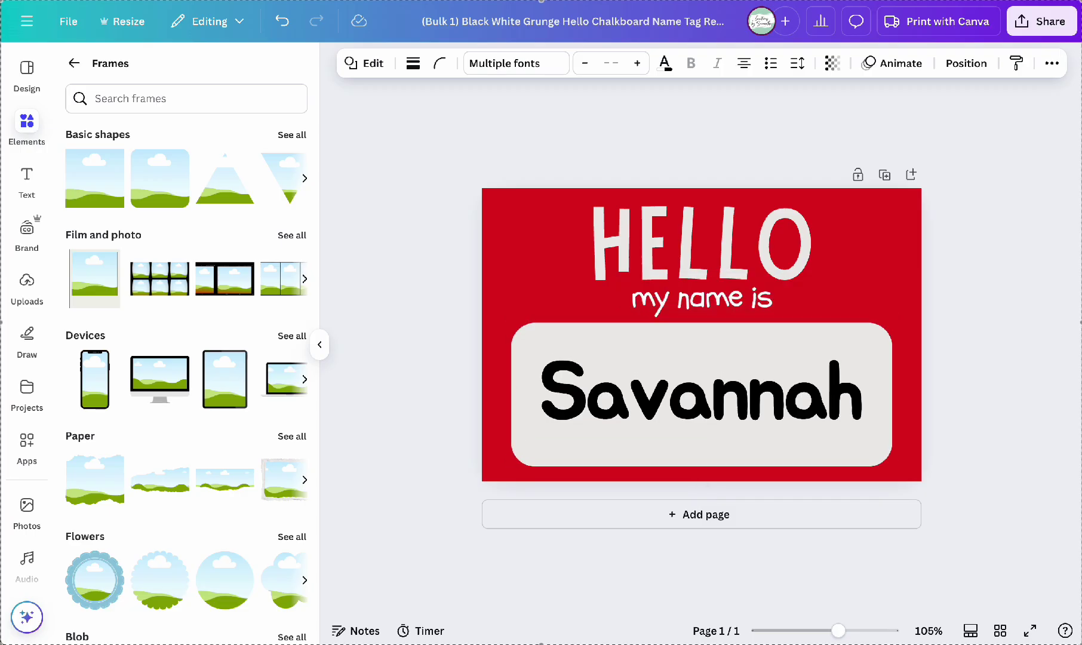
click(989, 326)
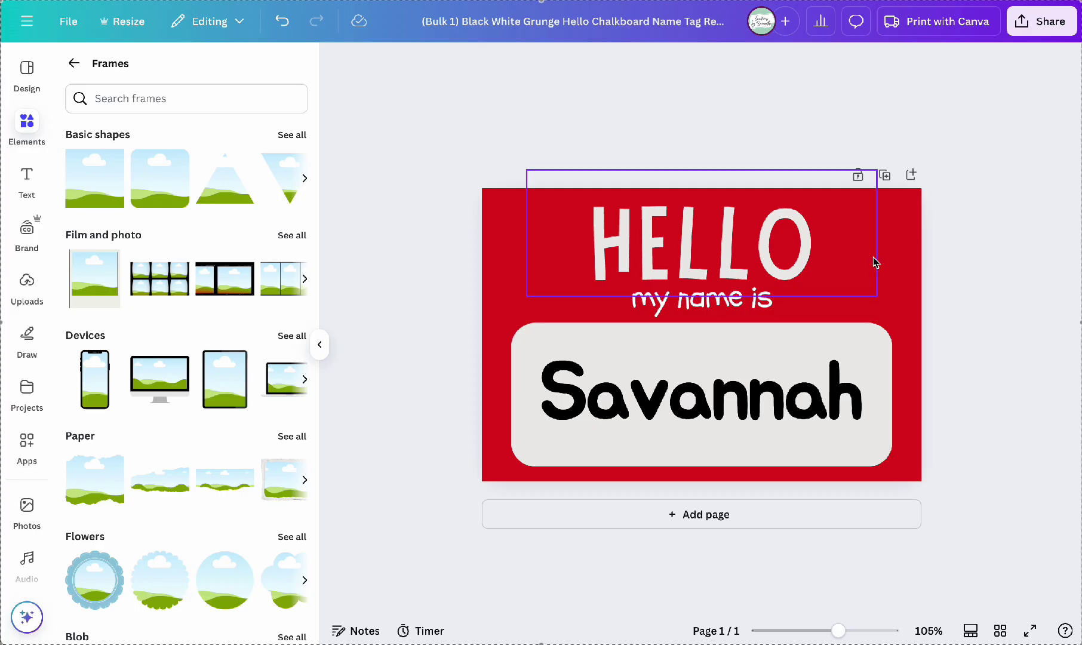
click(795, 258)
drag(795, 257, 794, 255)
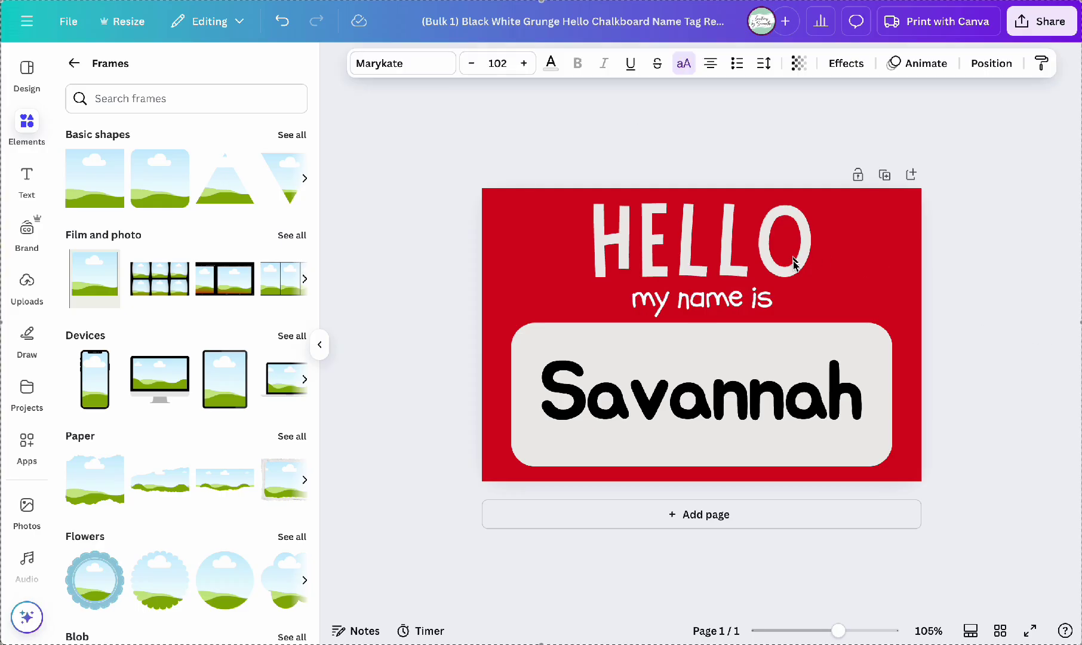
click(716, 308)
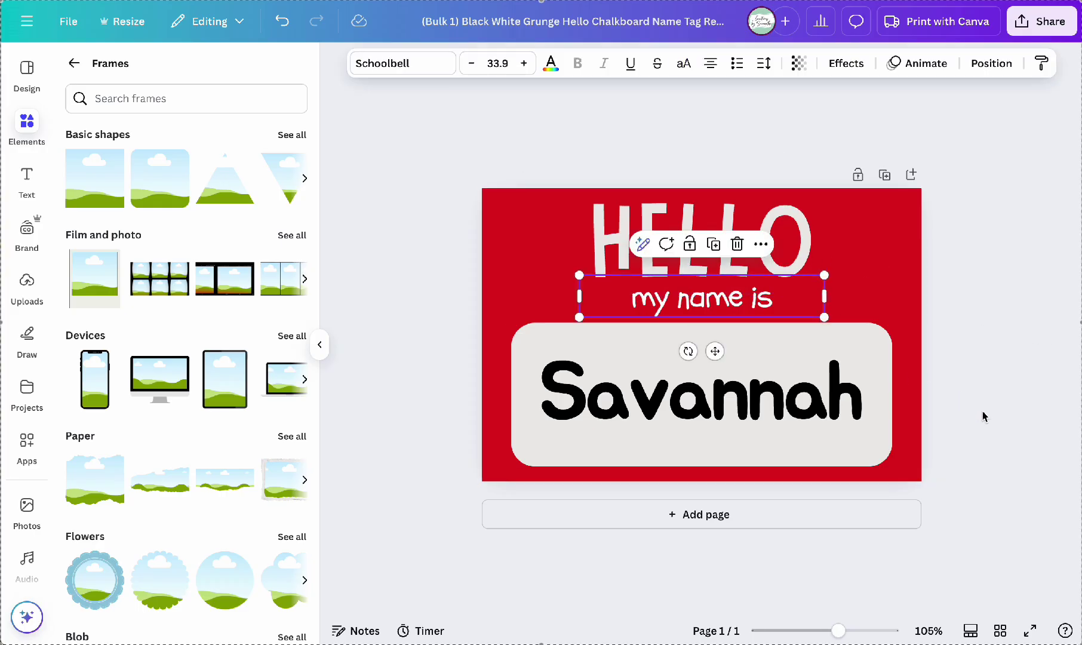
click(714, 412)
drag(715, 412, 715, 409)
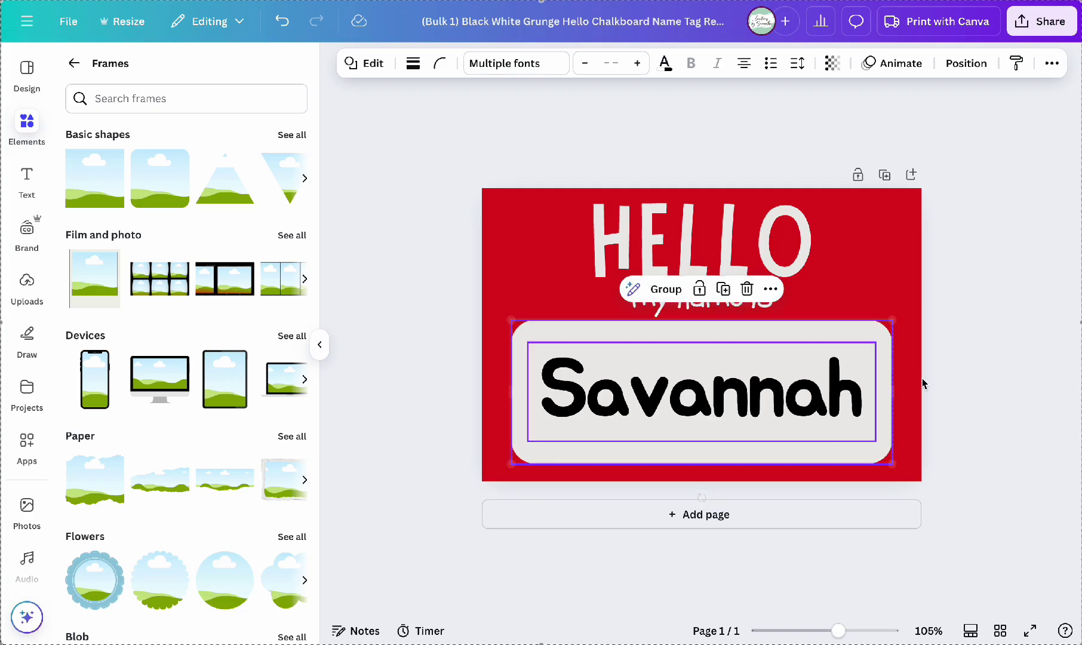
click(1009, 394)
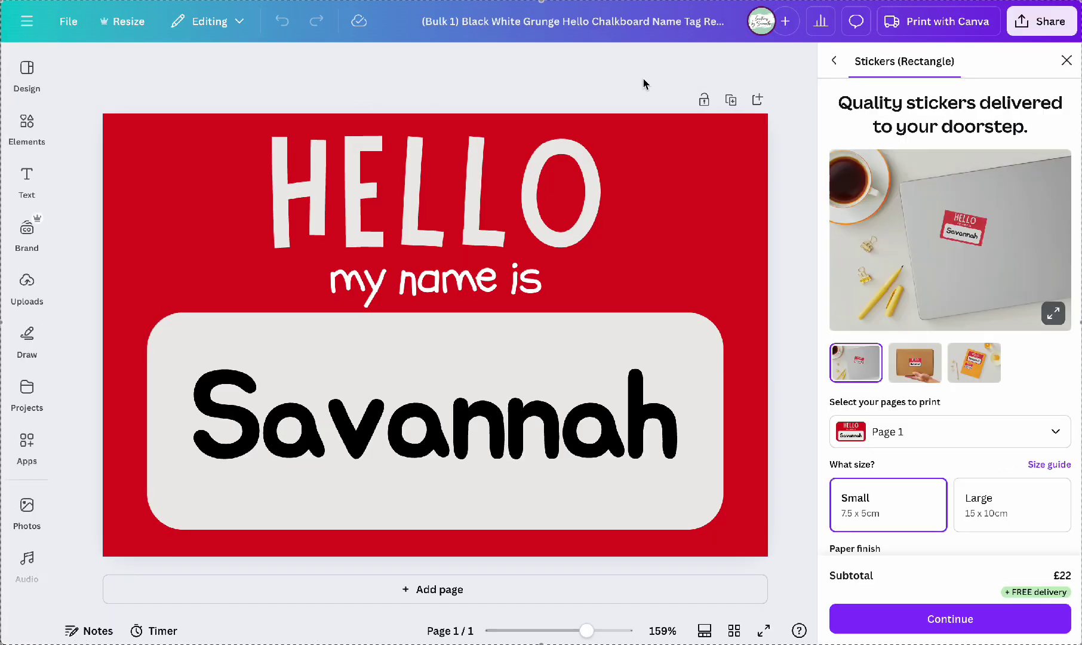
click(1066, 60)
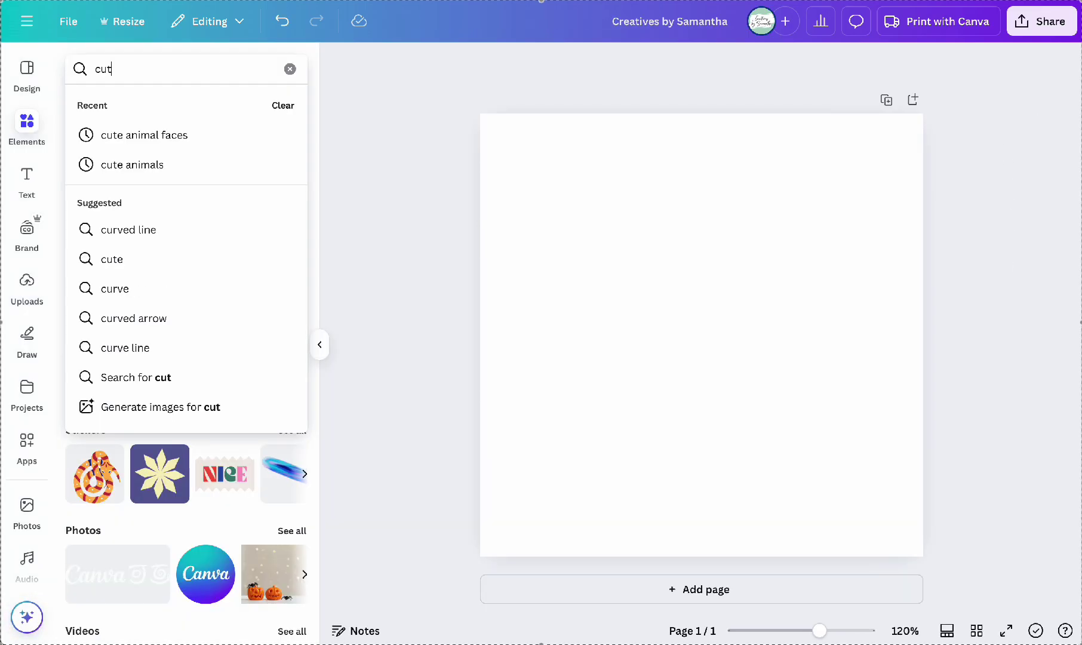
Search Elements for 'cute animal faces' and add the lion face, enlarged to fill the page.
text(e animal faces)
key(Return)
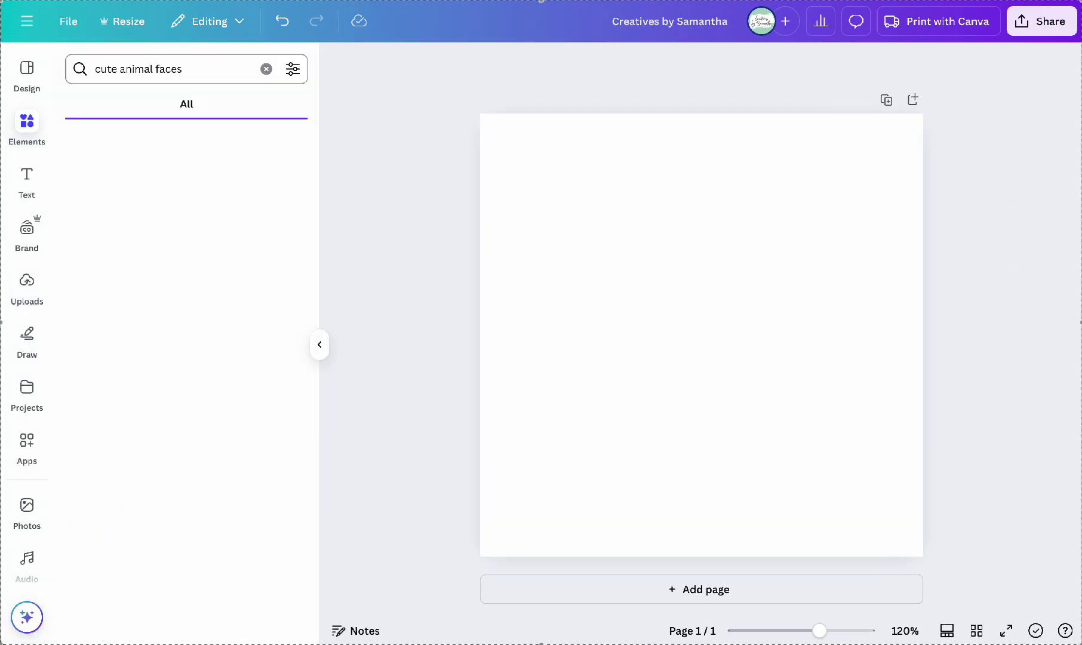
click(113, 220)
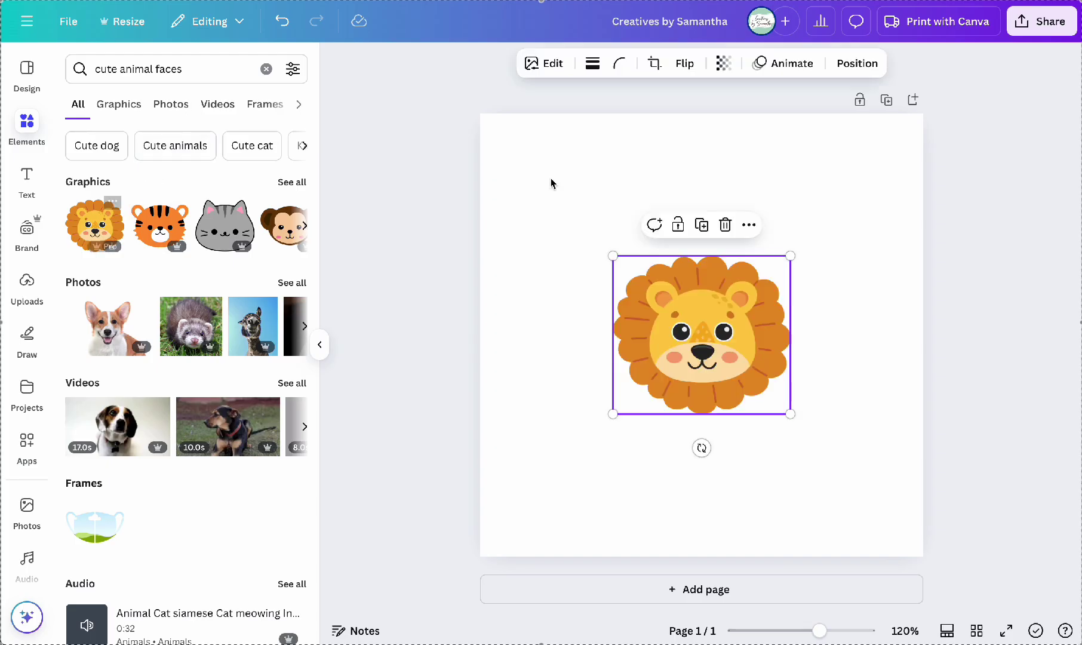
drag(613, 256, 500, 159)
drag(792, 416, 864, 514)
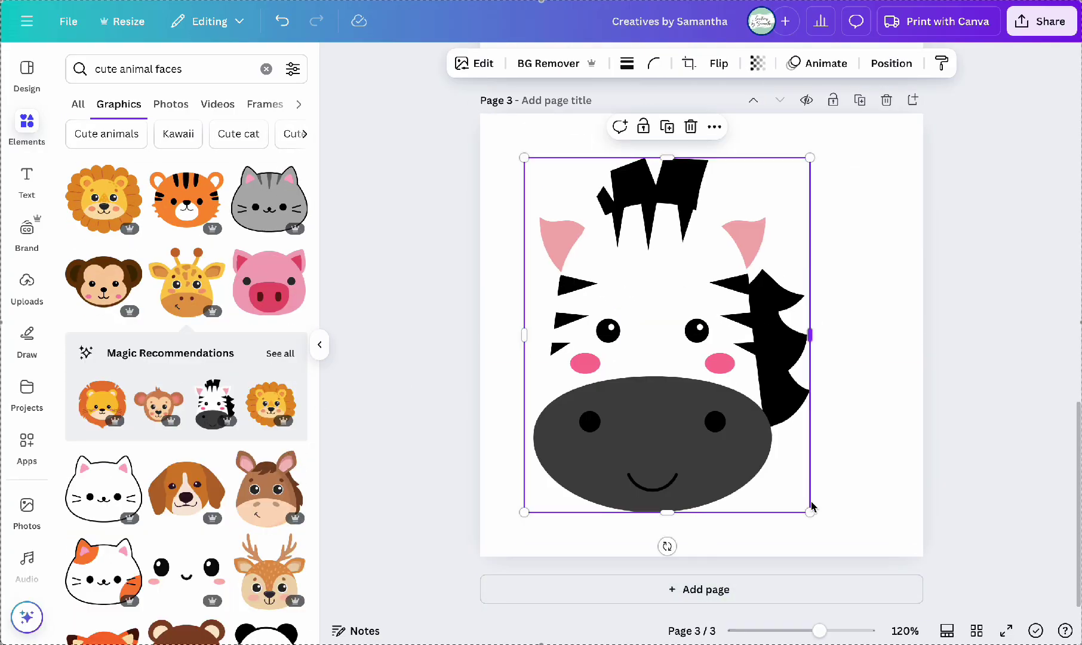
Position the zebra face on page 3 and add an enlarged horse face on page 4.
drag(812, 507, 773, 413)
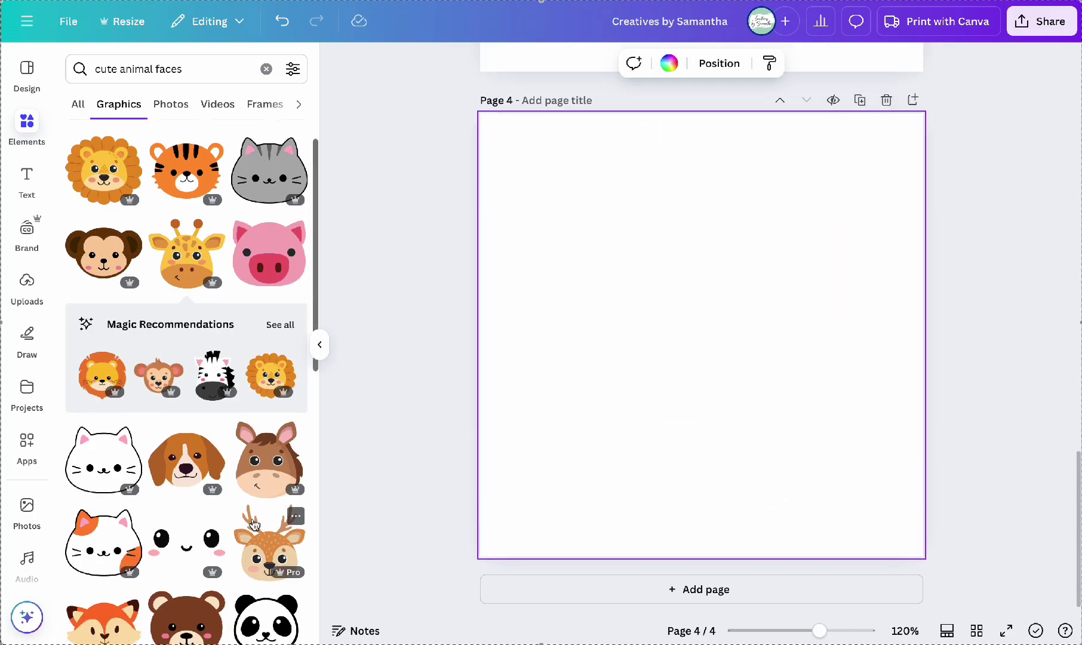
click(267, 460)
drag(679, 334, 918, 162)
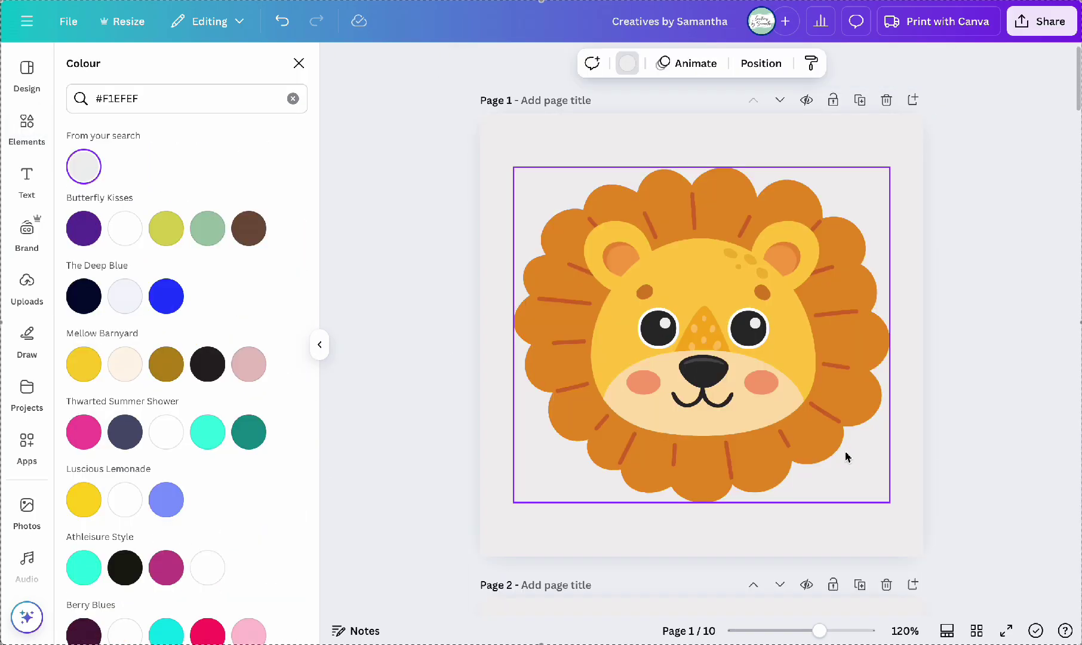
Download all ten pages as 500 × 500 transparent PNGs and select 1.png–10.png for upload.
click(1041, 21)
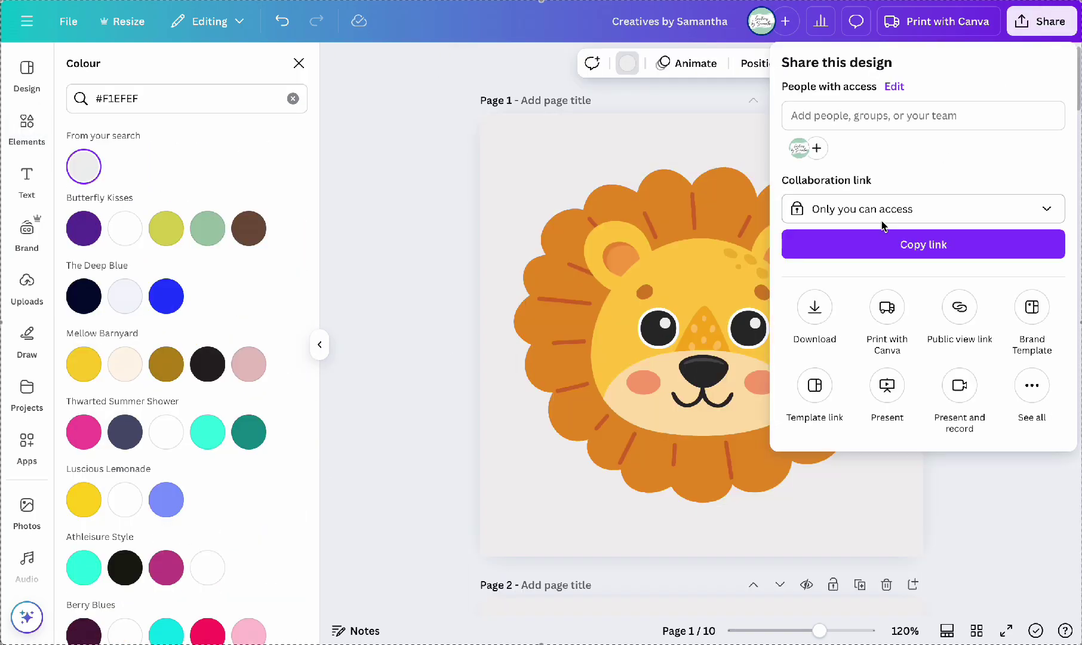
click(814, 307)
drag(789, 178, 829, 187)
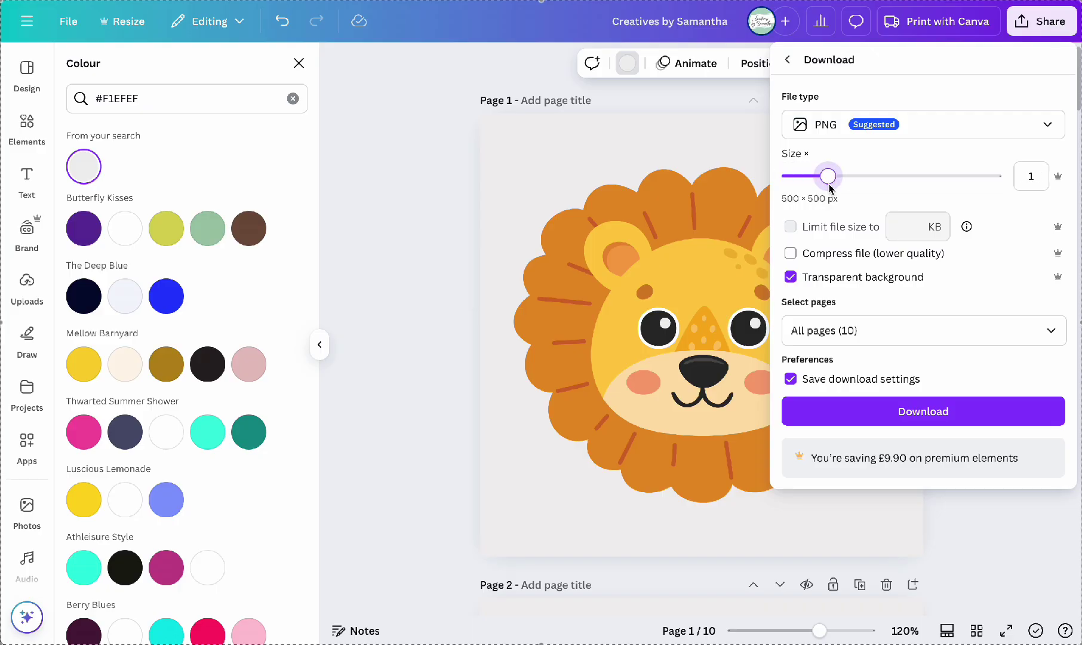
click(791, 278)
click(839, 412)
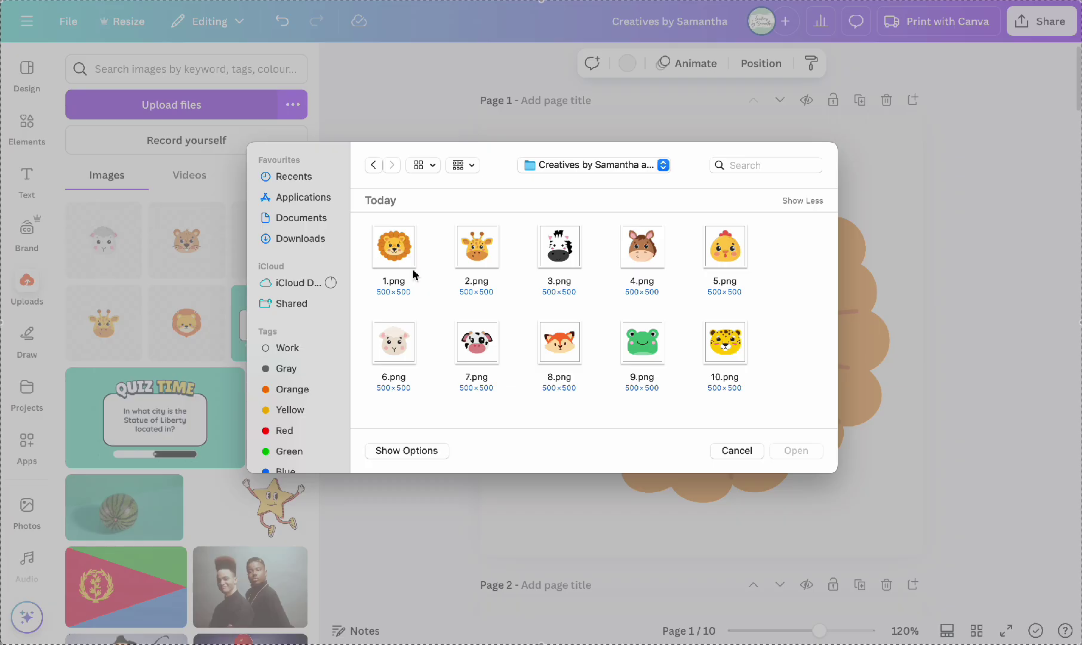
drag(364, 221, 770, 382)
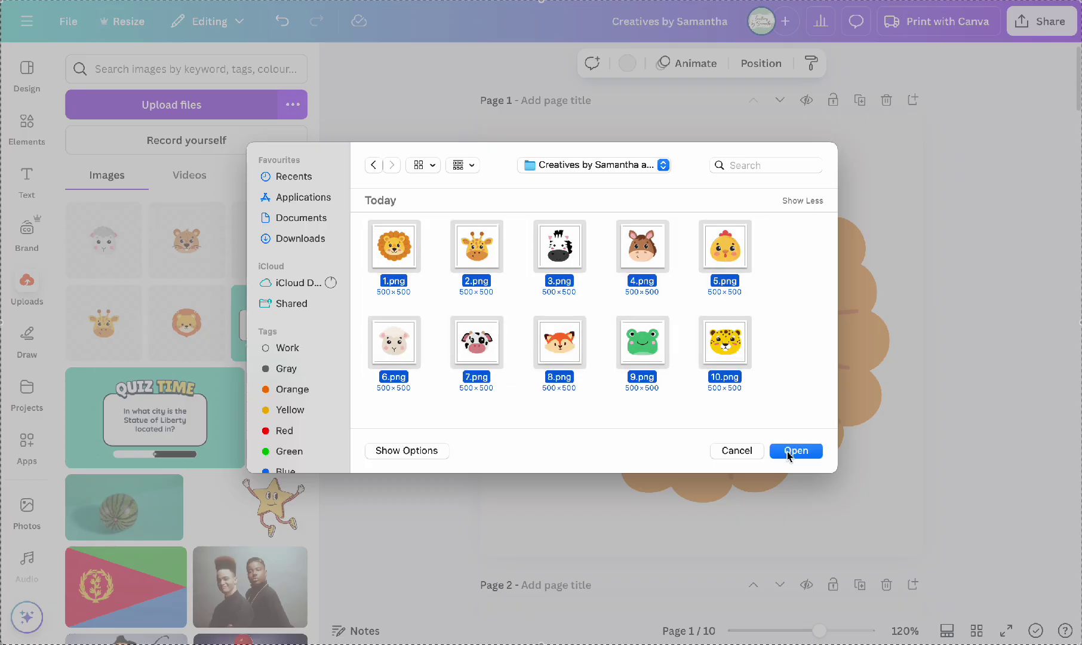
Upload the ten animal images and add a cloud-shaped frame from Elements to the badge.
click(790, 454)
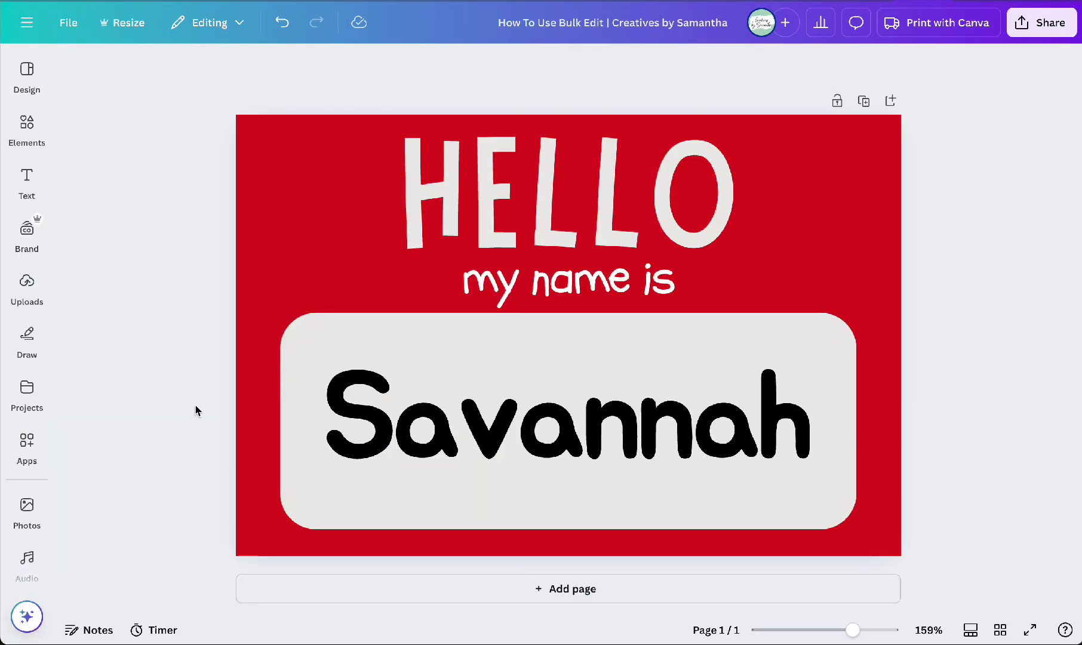
click(40, 281)
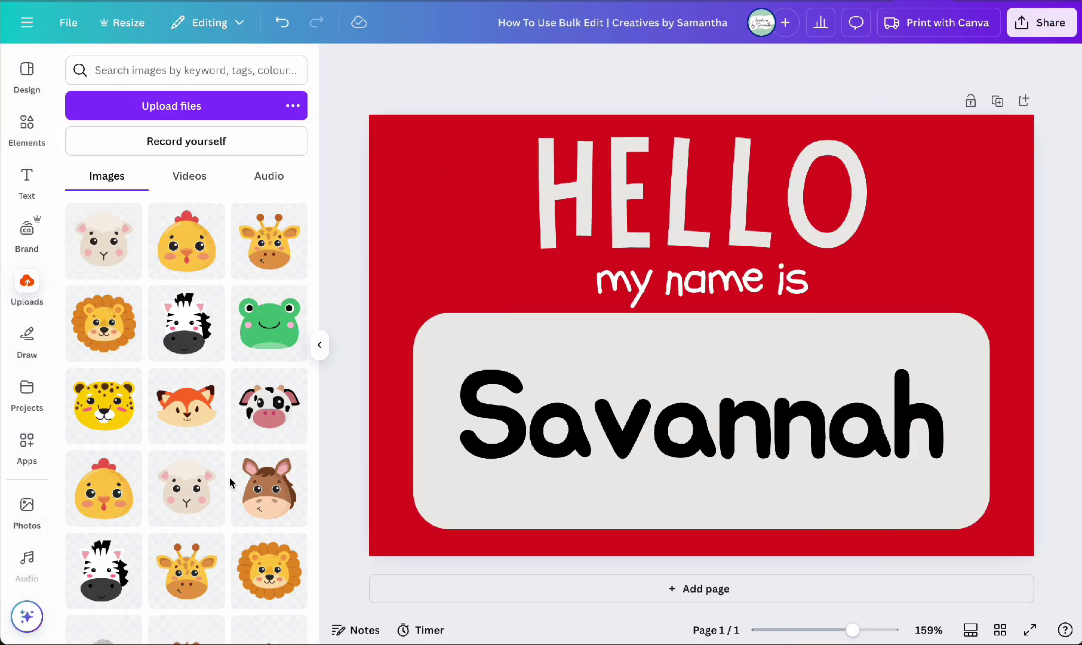
click(27, 125)
scroll(154, 392, down, 10)
scroll(154, 392, down, 8)
click(291, 212)
scroll(233, 442, down, 3)
click(239, 400)
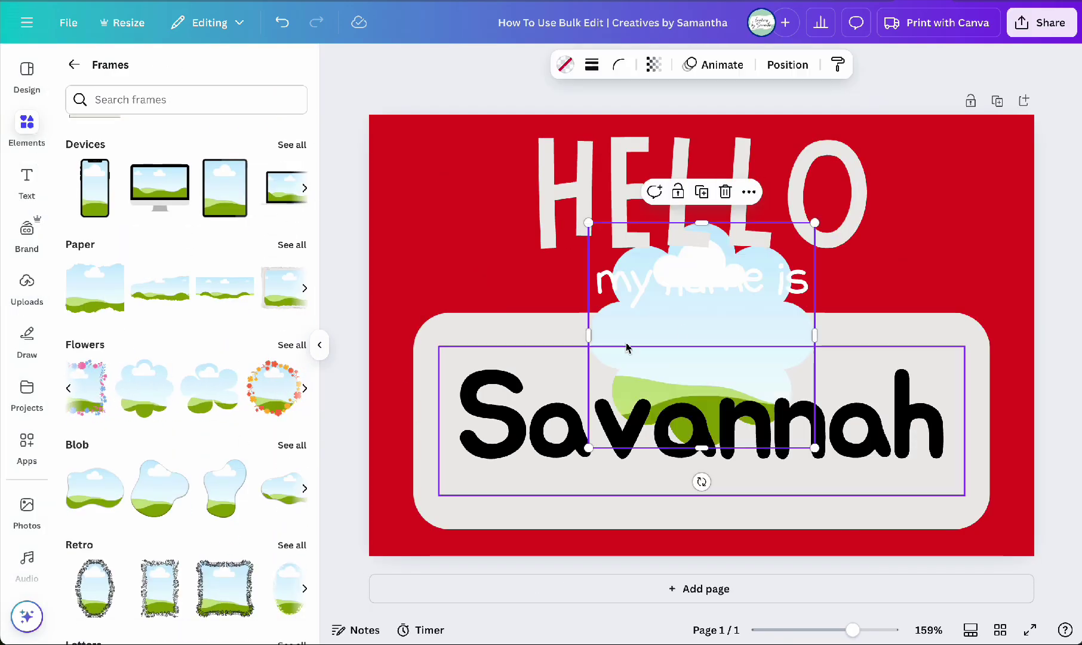
Shrink the frame, move it to the badge's upper right, and drop the frog face into it.
drag(700, 332, 917, 271)
drag(1033, 169, 937, 285)
click(871, 348)
drag(872, 348, 966, 309)
click(389, 295)
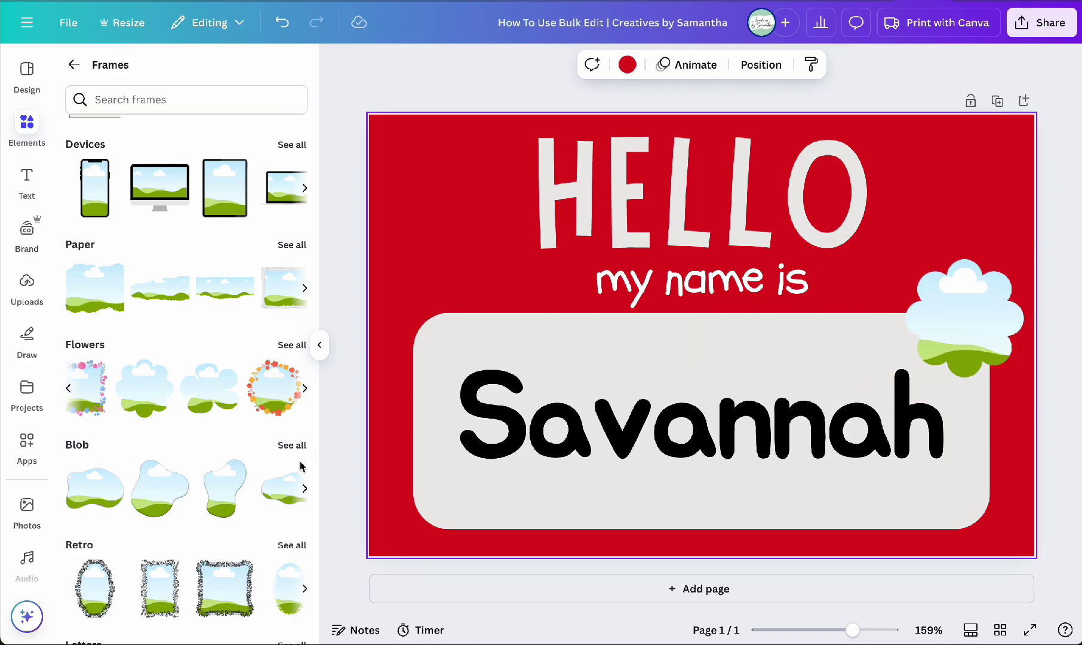
click(43, 287)
drag(268, 322, 964, 316)
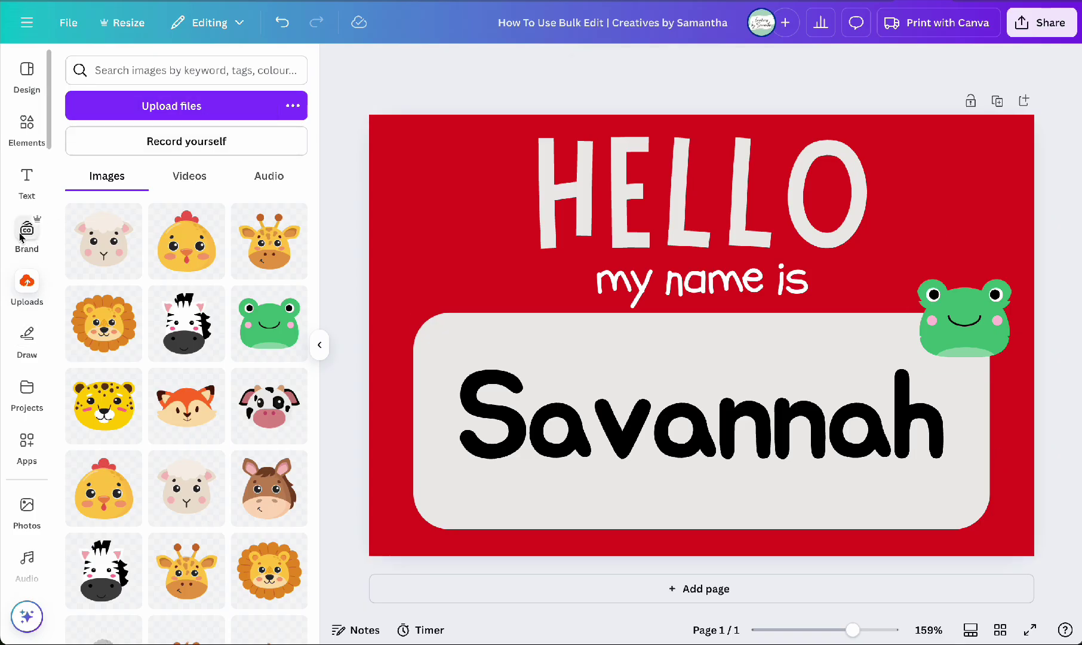
Search the Apps panel for 'bulk' and open the Bulk create app.
click(26, 442)
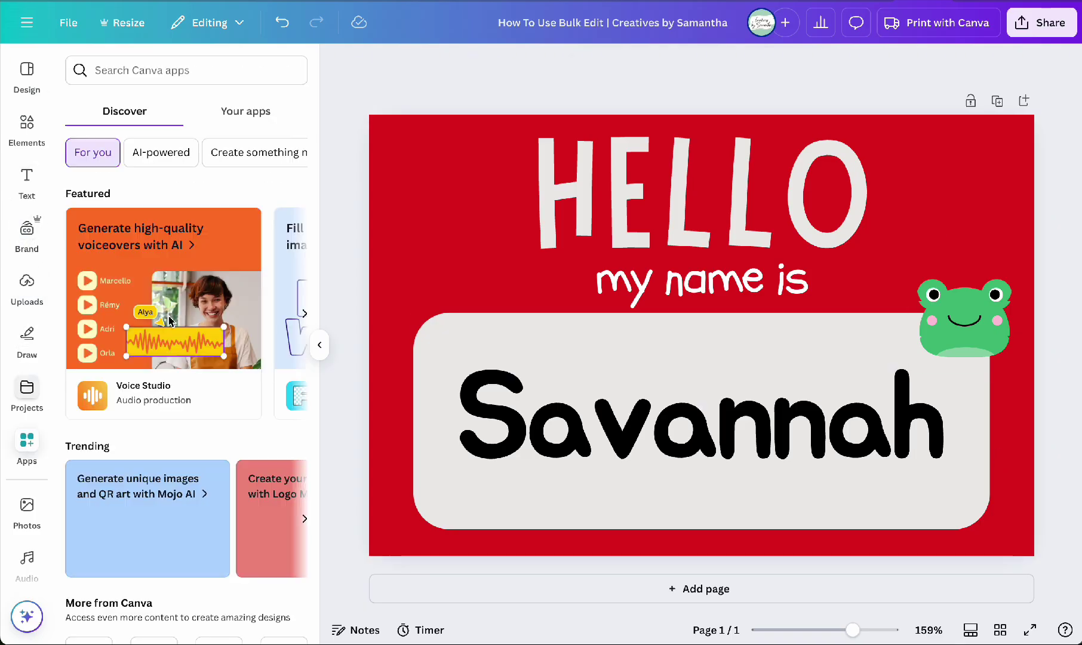
click(187, 72)
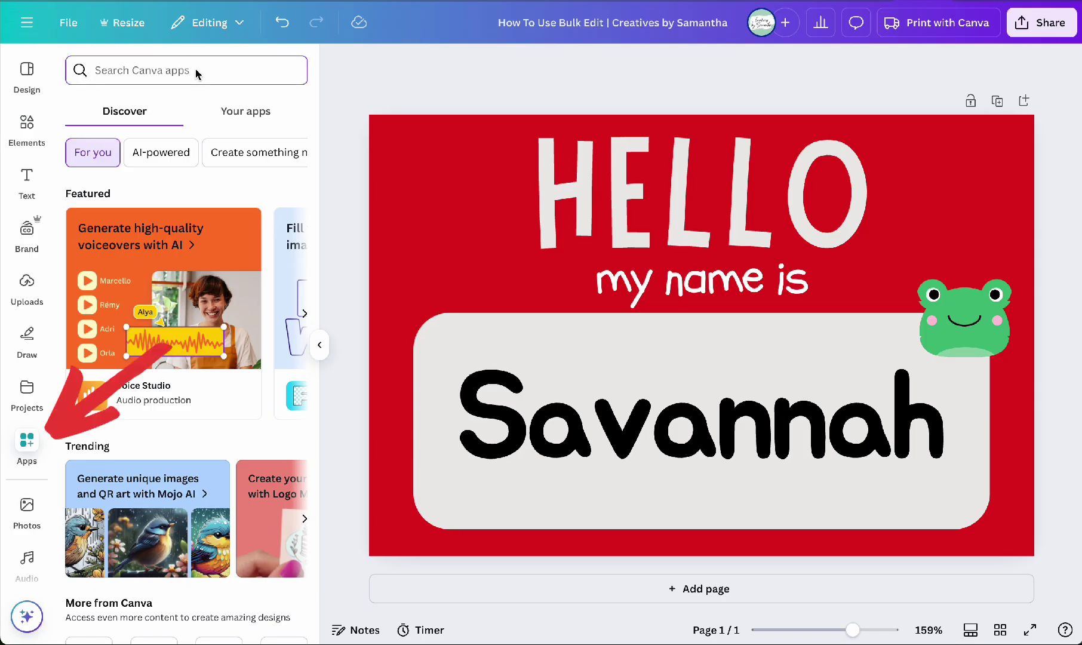
text(bulk)
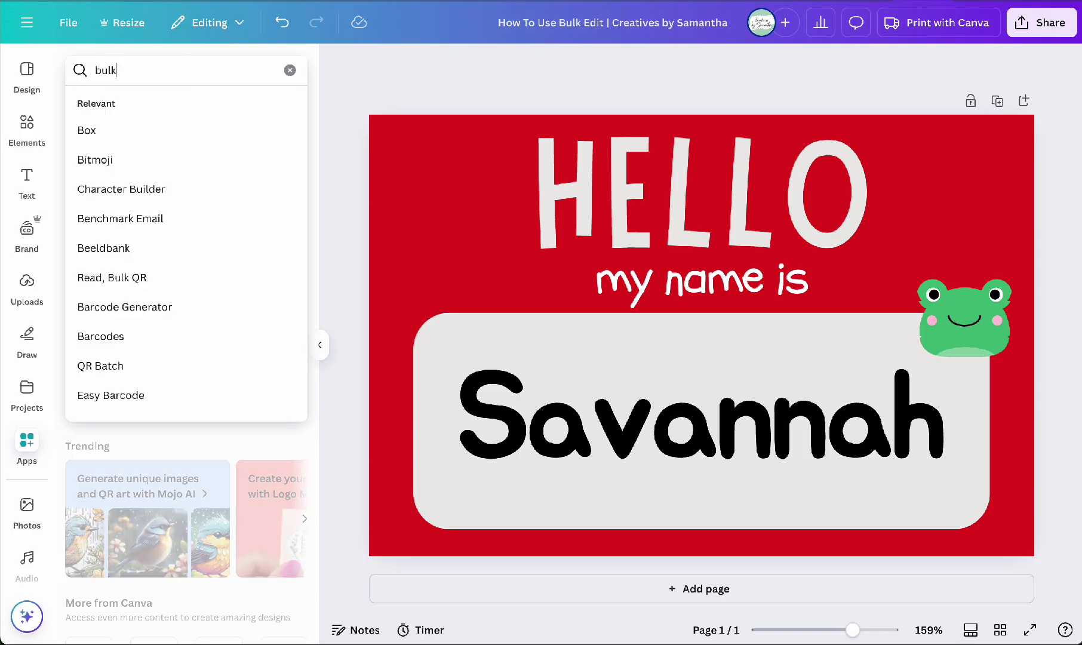
key(Return)
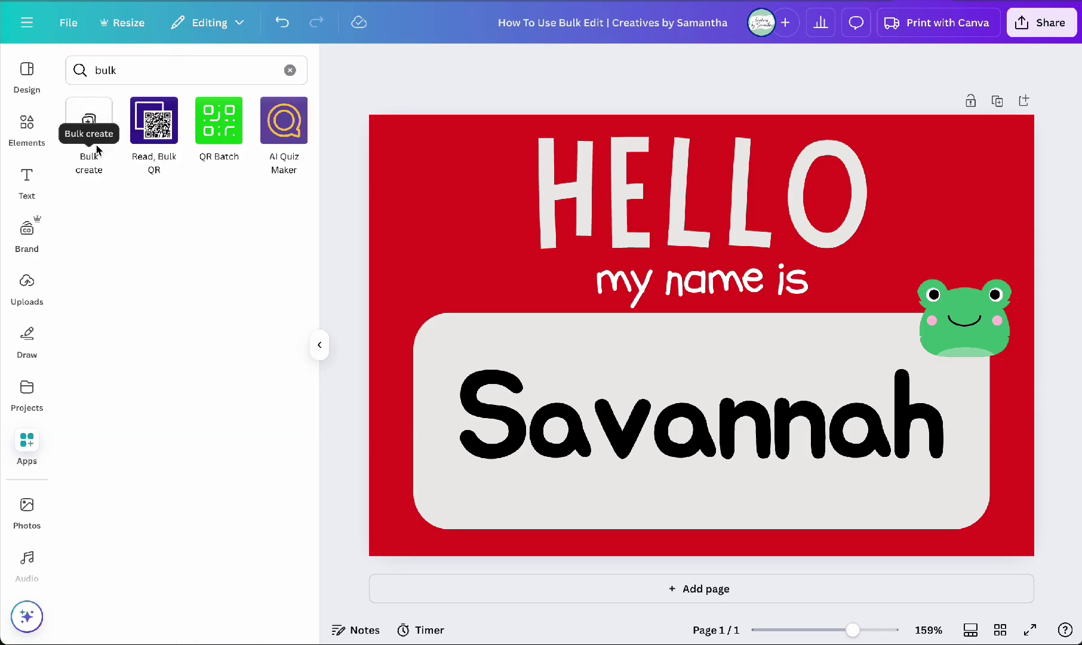
click(90, 122)
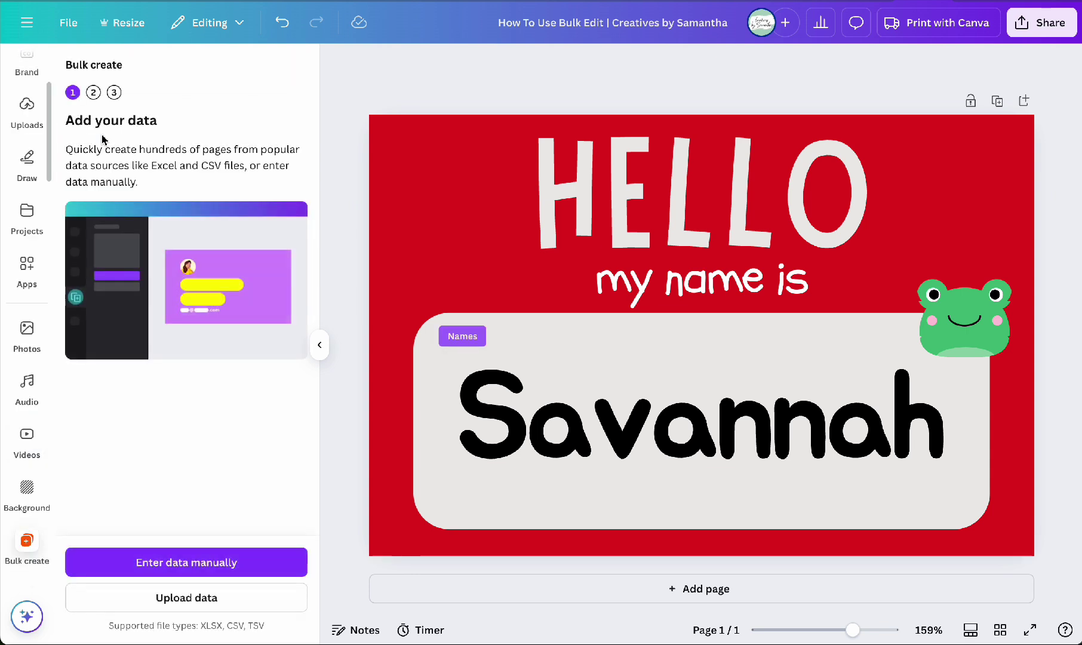
Enter data manually with an added Image column and type ten badge names, one per row.
click(150, 564)
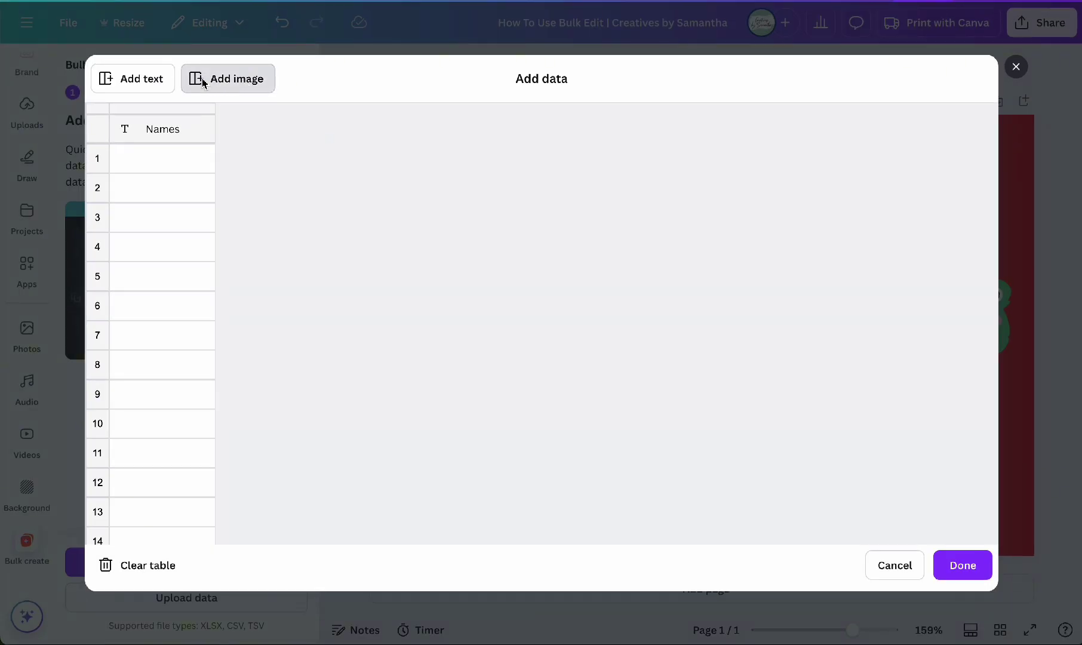
click(247, 81)
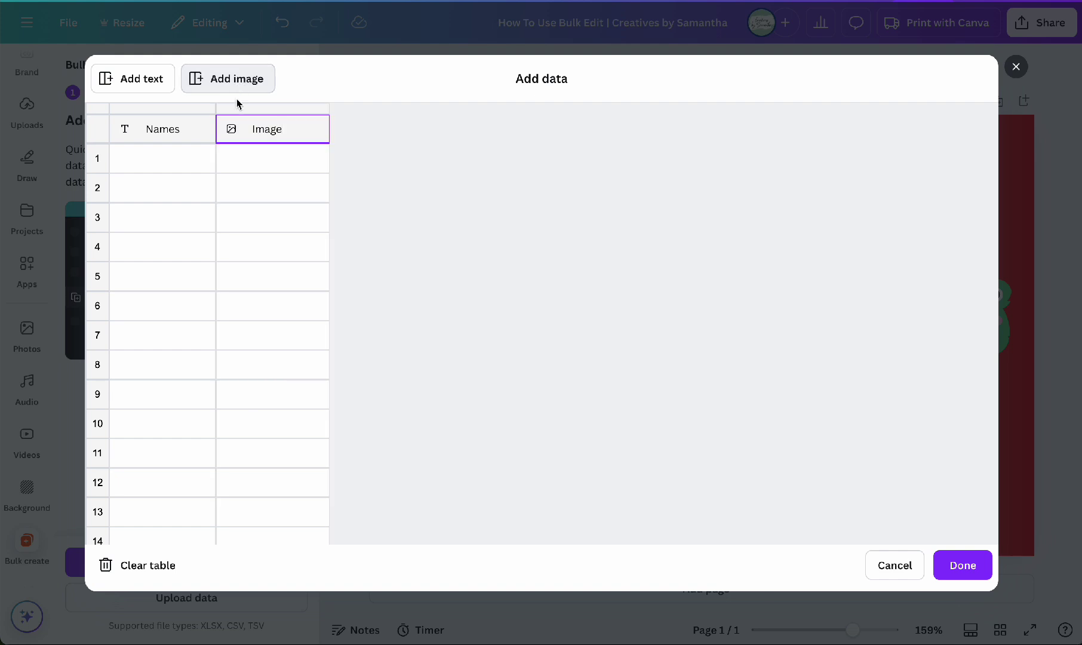
click(191, 159)
text(Savannah)
key(Return)
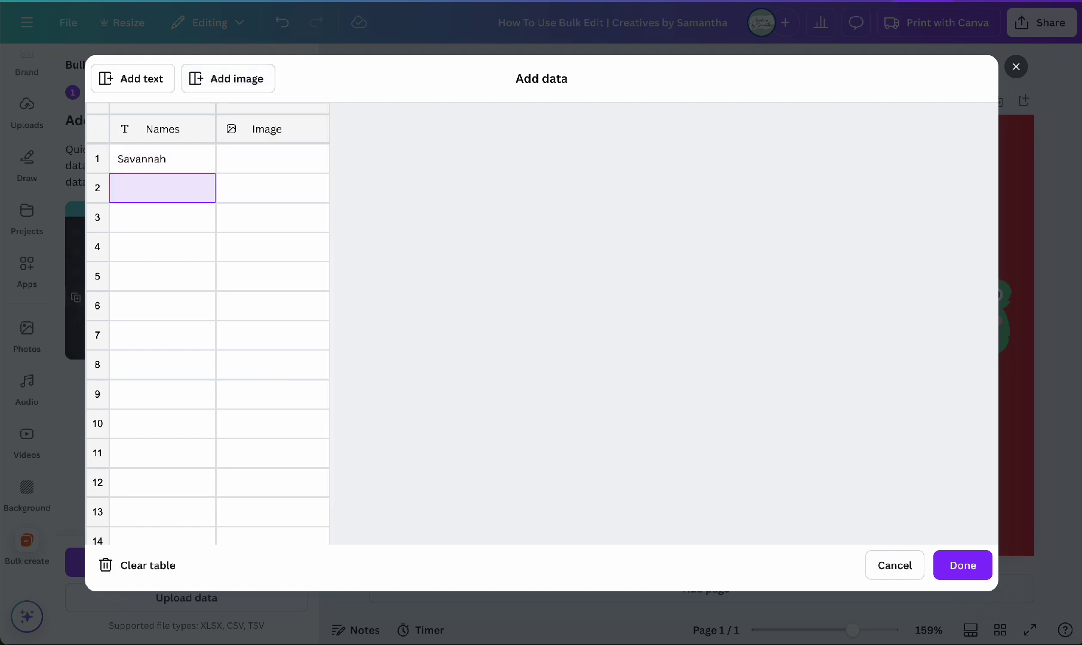
text(Tim)
key(Return)
text(Sarah)
key(Return)
text(Je)
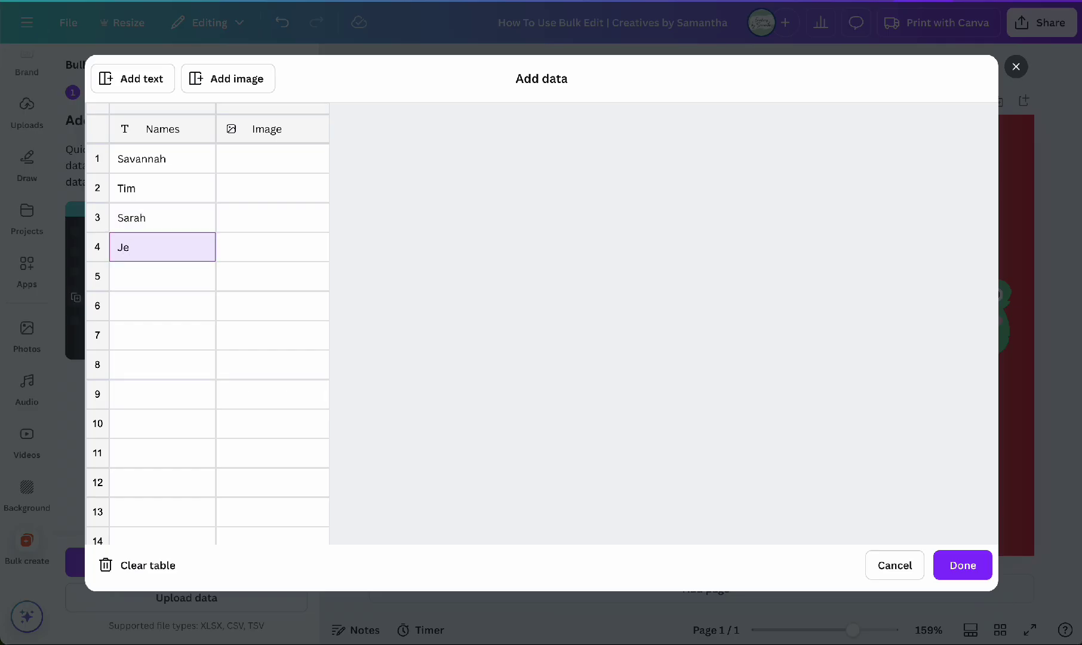
text(nnifer)
key(Return)
text(T)
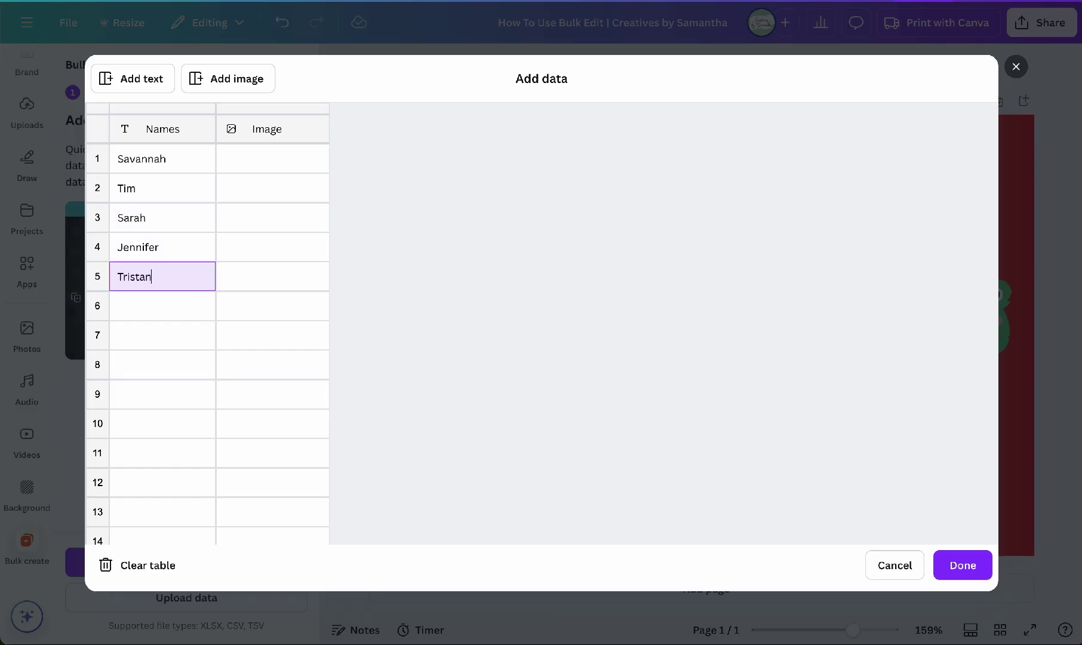
text(ristan)
key(Return)
text(Joy)
key(Return)
text(Donna)
key(Return)
text(Bret)
key(Return)
text(Diana)
key(Return)
text(Kelly)
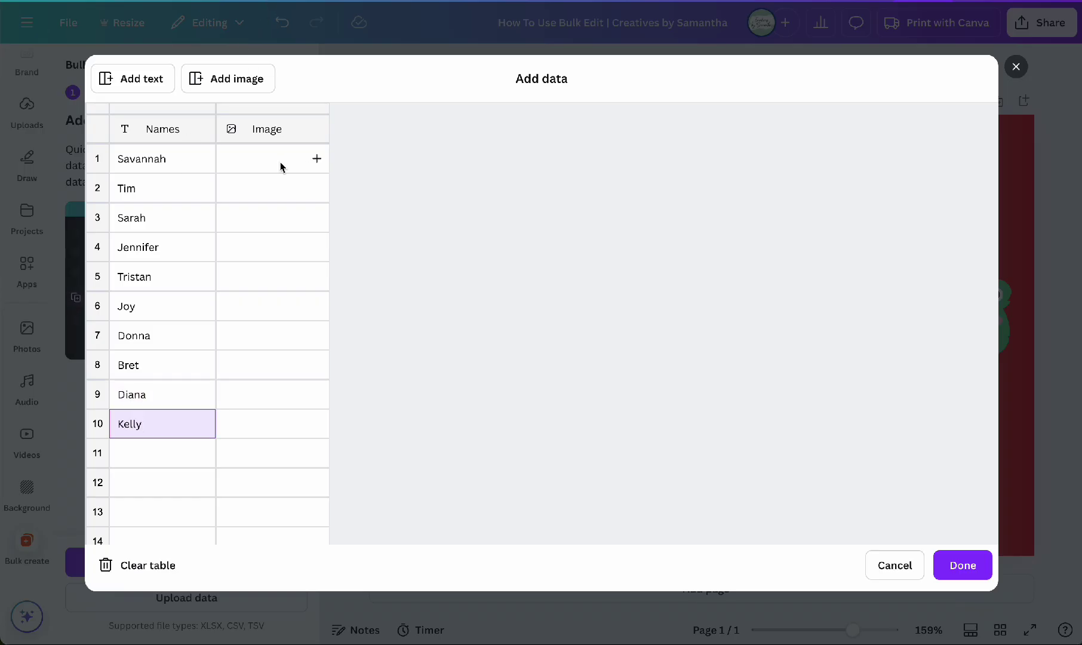
Assign an animal image to each row, starting with the frog and spotted cat, and save the table.
click(288, 164)
text(creatives)
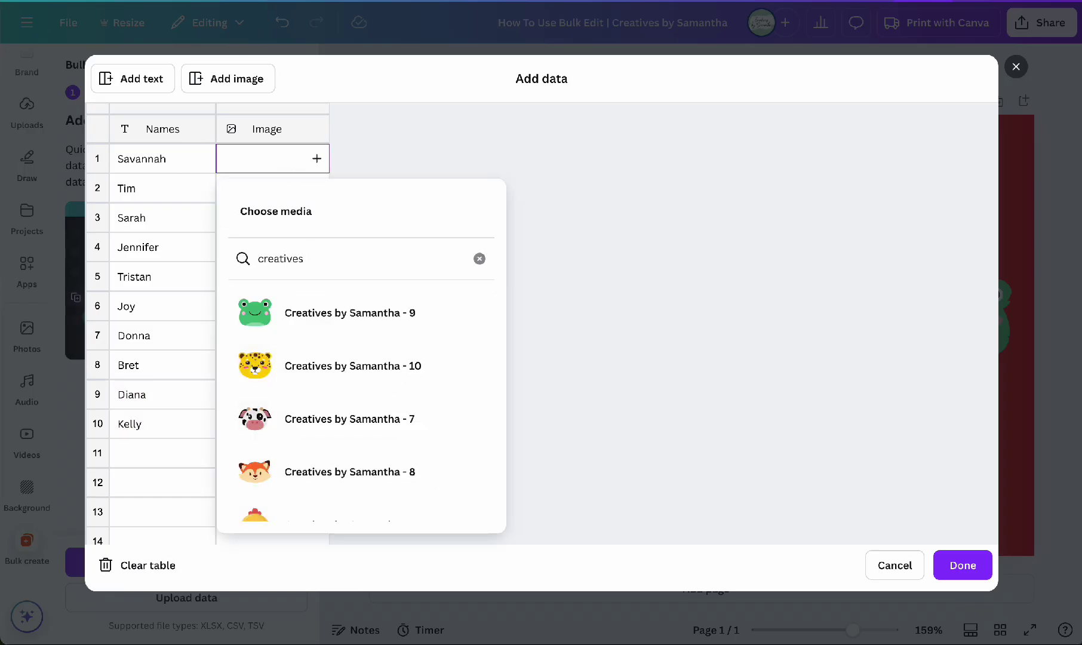
scroll(361, 370, down, 1)
scroll(359, 359, up, 1)
click(328, 312)
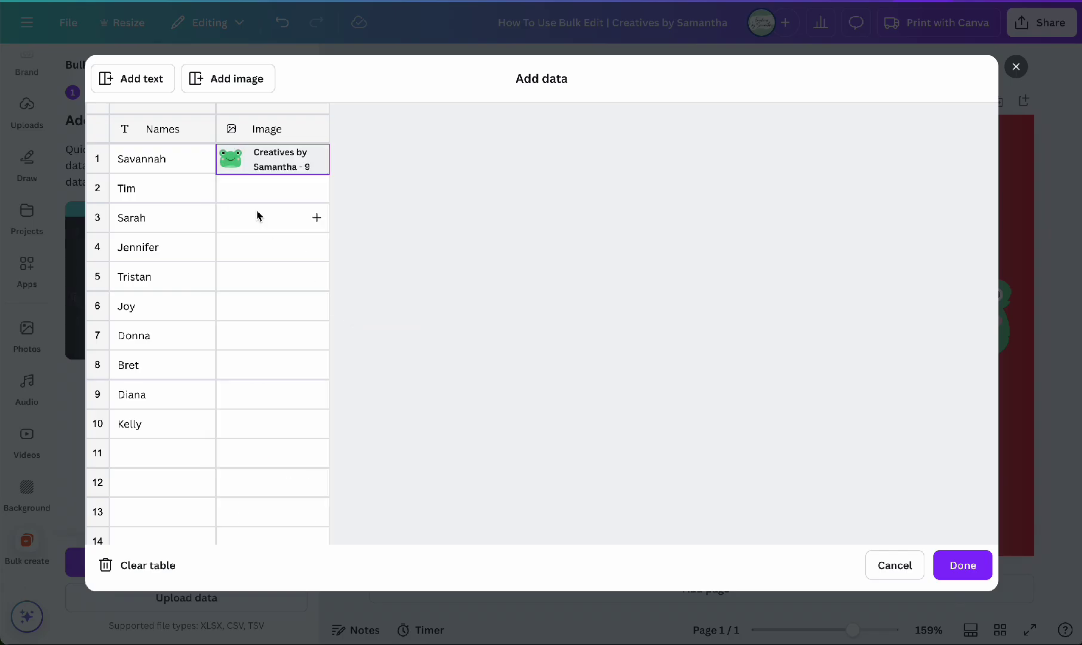
text(creatives b)
click(333, 400)
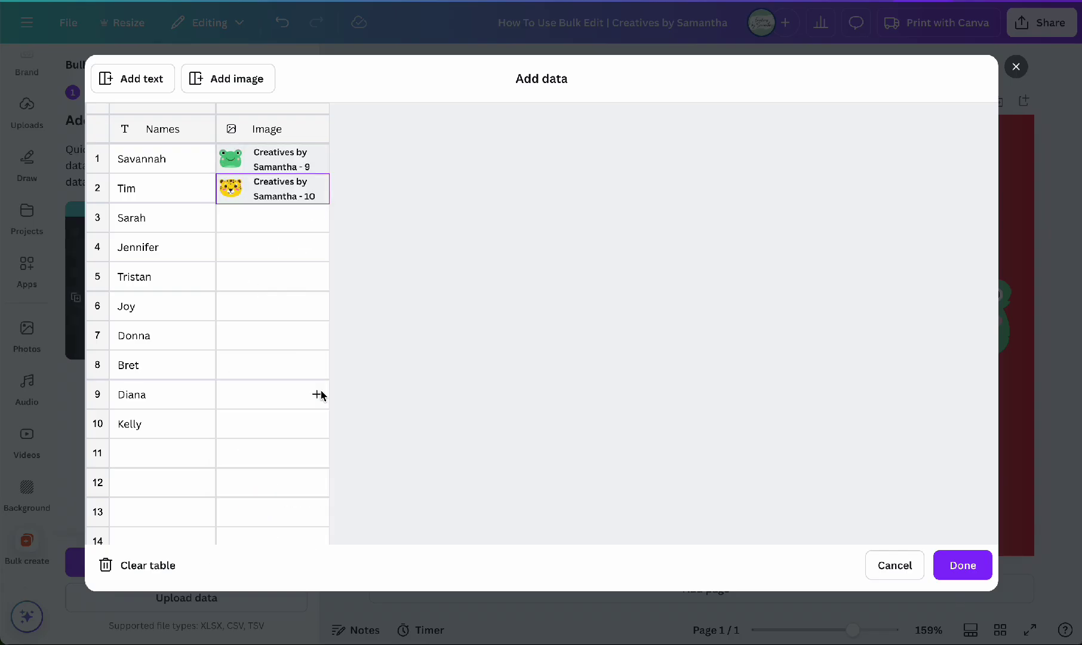
click(287, 317)
click(290, 355)
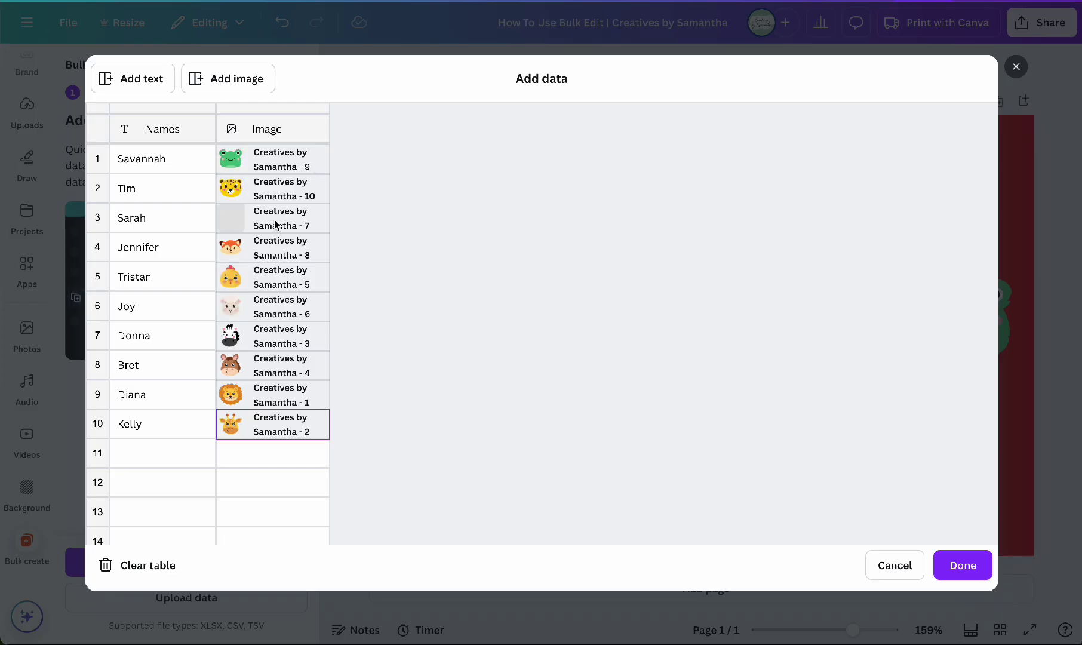
click(962, 565)
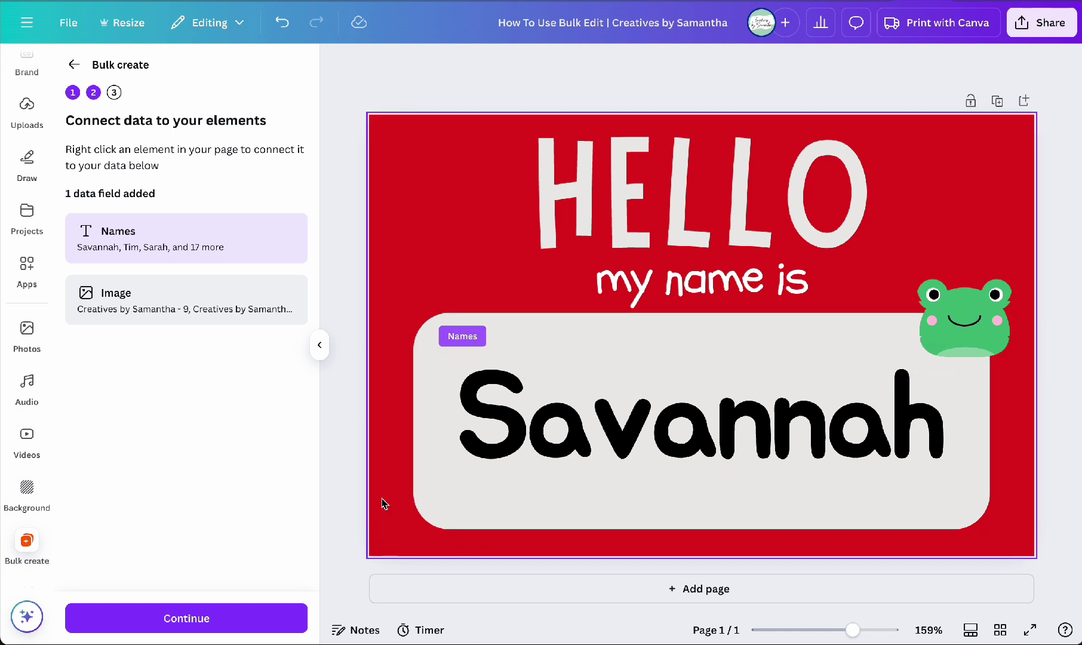
Confirm the badge's name text stays connected to the Names data field.
click(487, 427)
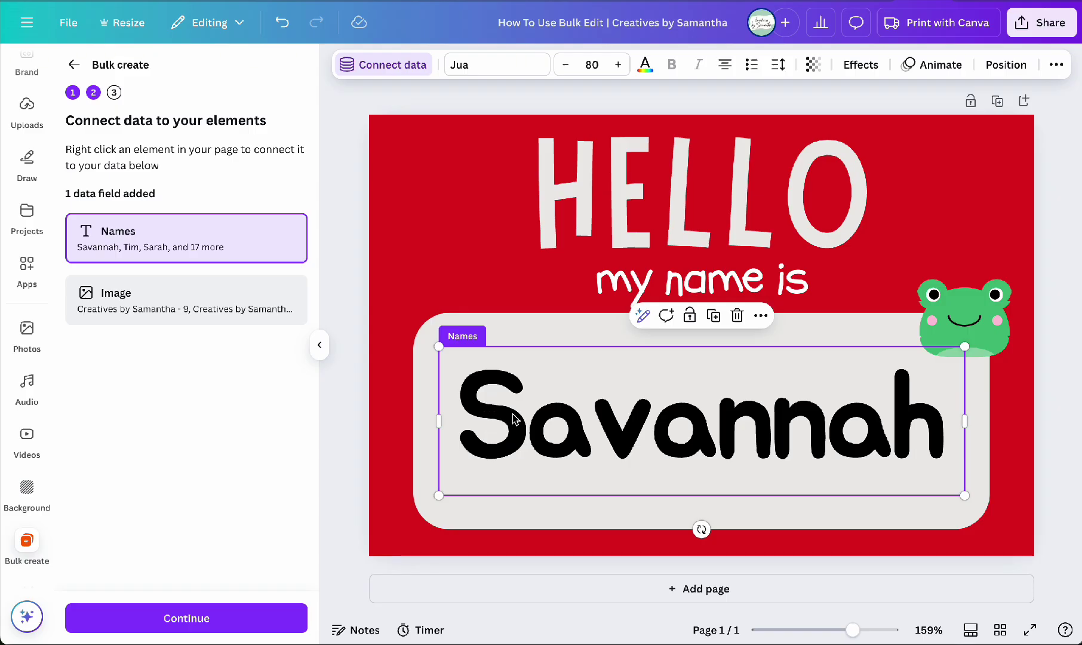
click(406, 73)
click(329, 182)
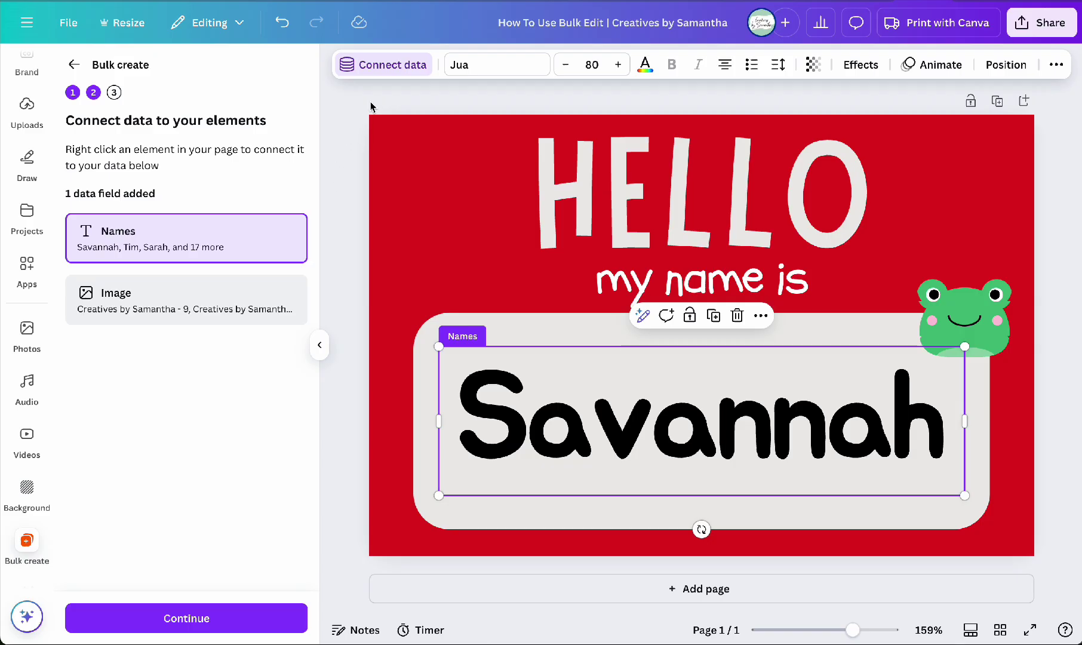
click(385, 70)
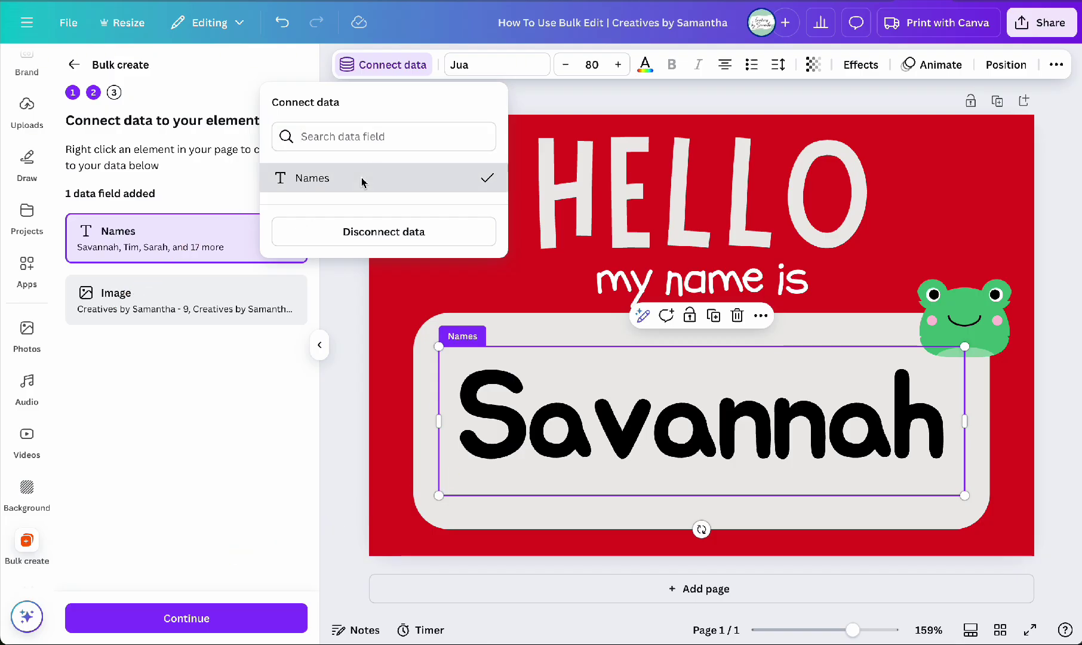
click(361, 179)
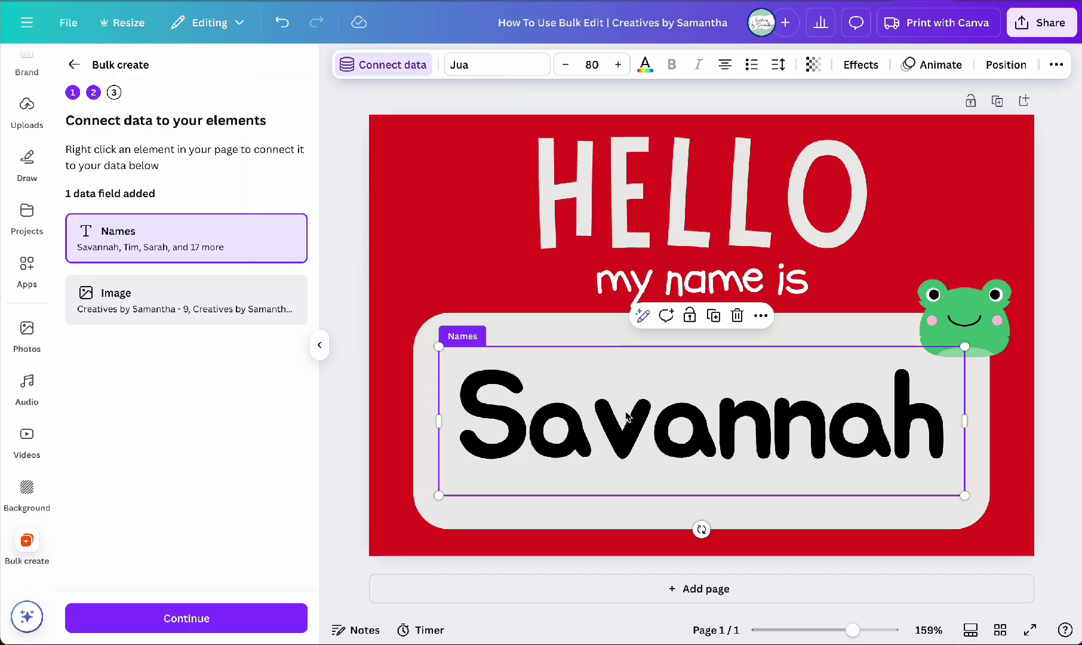
Connect the frog sticker to the Image data field.
click(1001, 311)
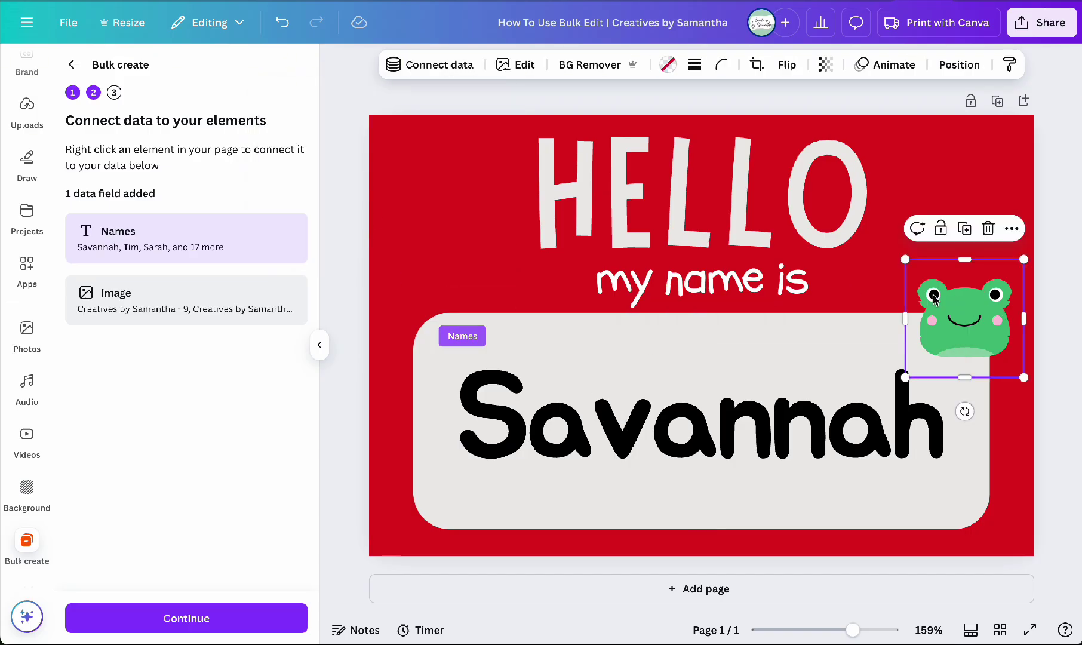
click(447, 67)
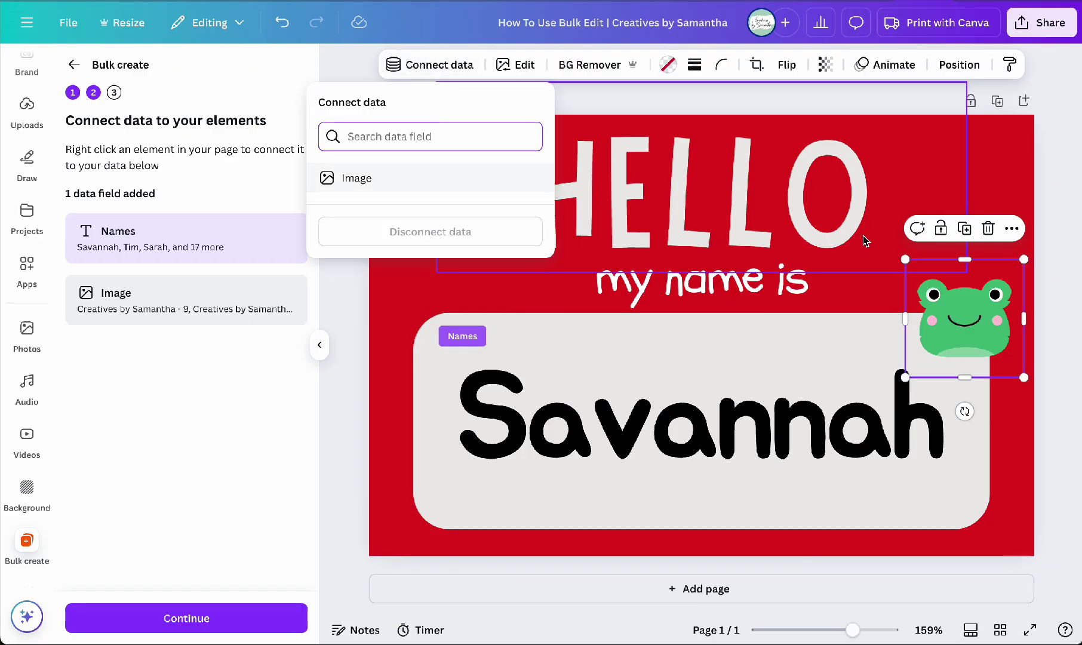
click(384, 183)
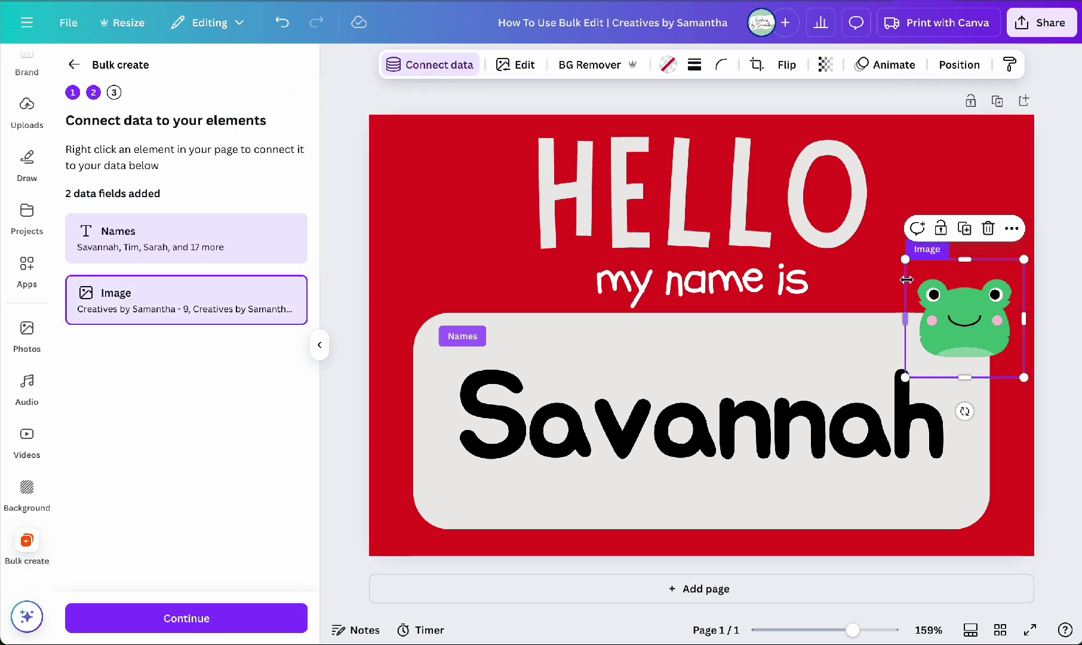
Exclude the empty rows 11–20 and generate 10 badge designs.
click(185, 619)
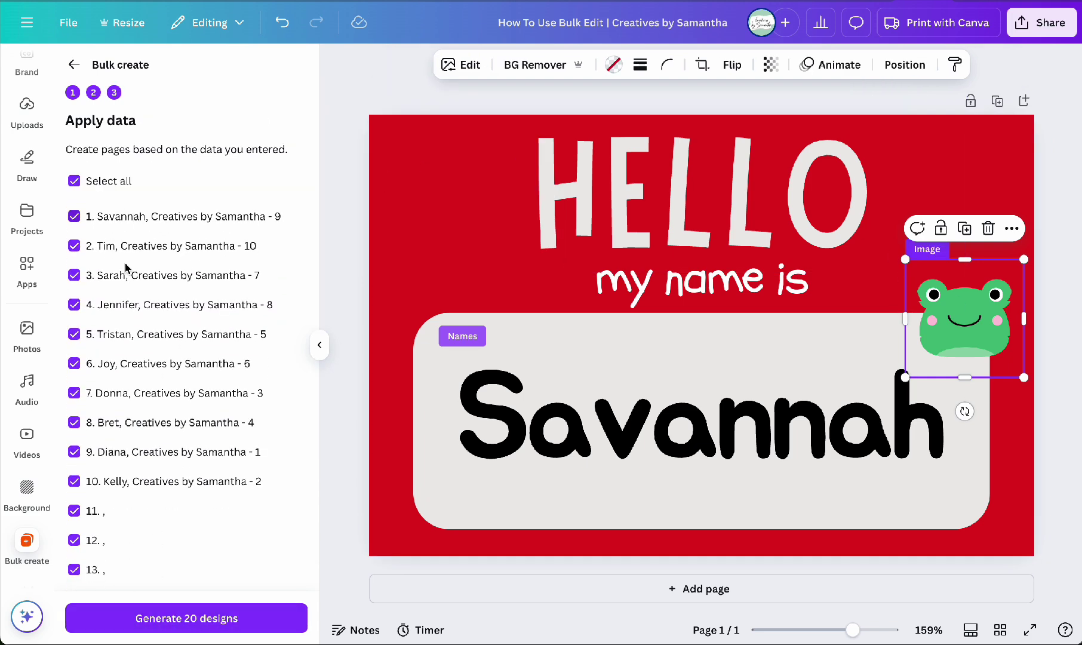
scroll(78, 309, down, 4)
drag(78, 309, 74, 567)
scroll(105, 423, up, 4)
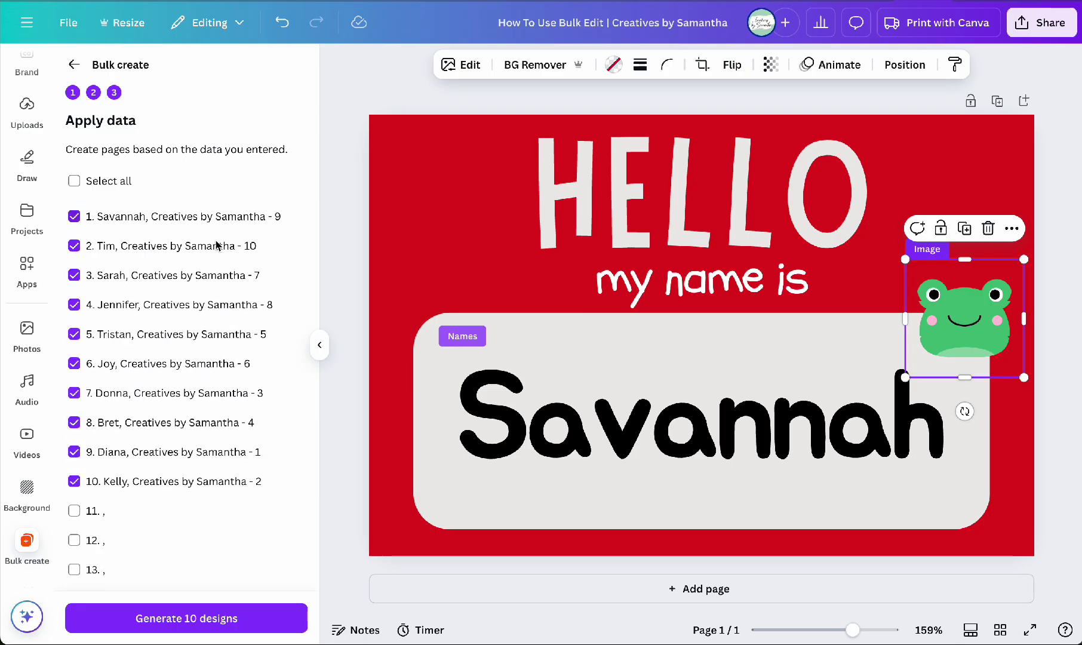
click(231, 625)
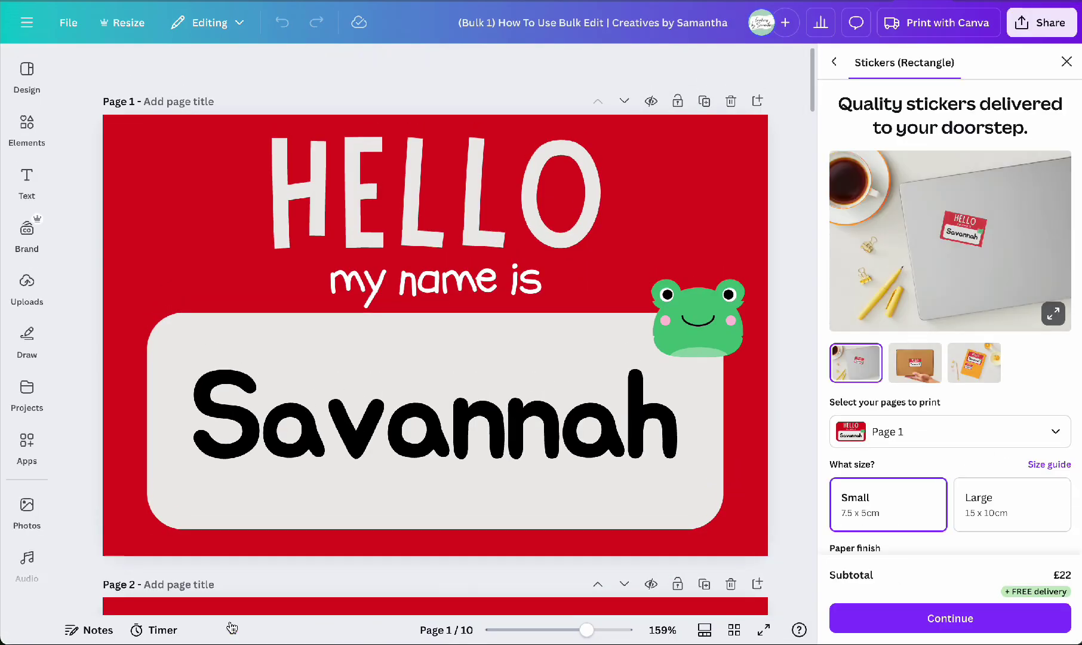
Scroll through the ten generated pages and display them in grid view.
scroll(599, 410, down, 6)
scroll(599, 410, down, 12)
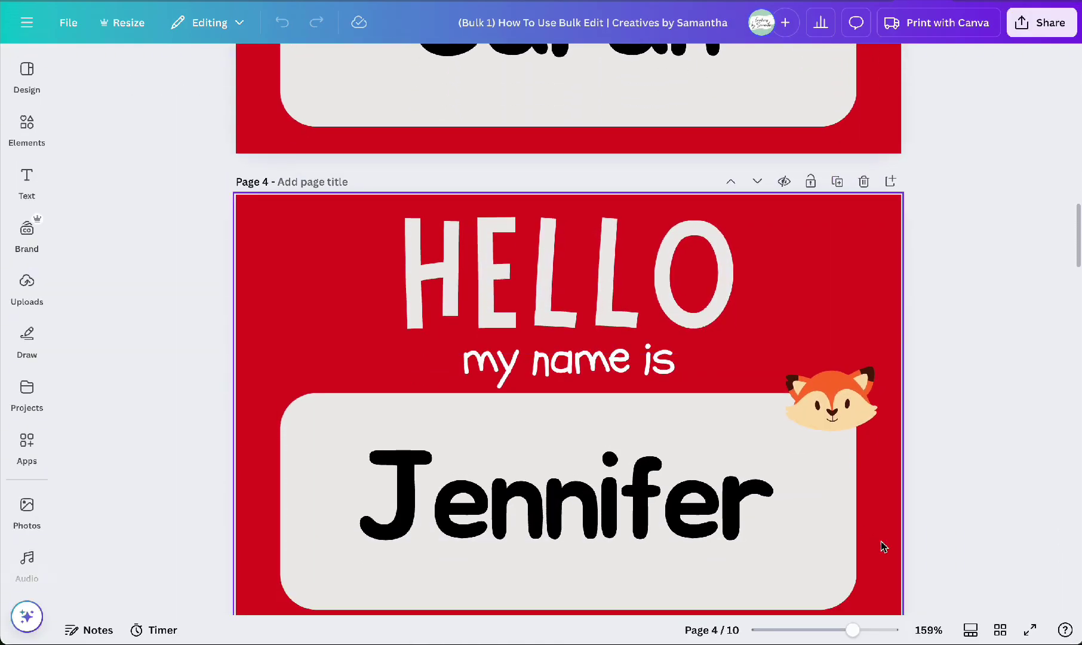
click(1000, 629)
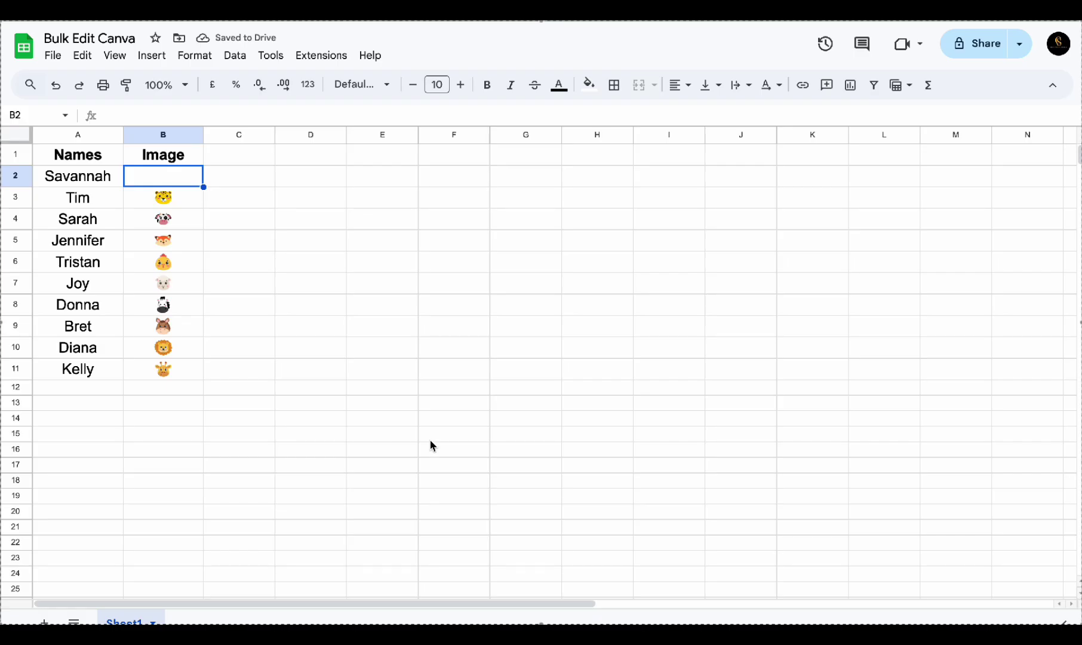
Insert the frog image 9.png inside cell B2, then open the File > Download format options.
click(152, 56)
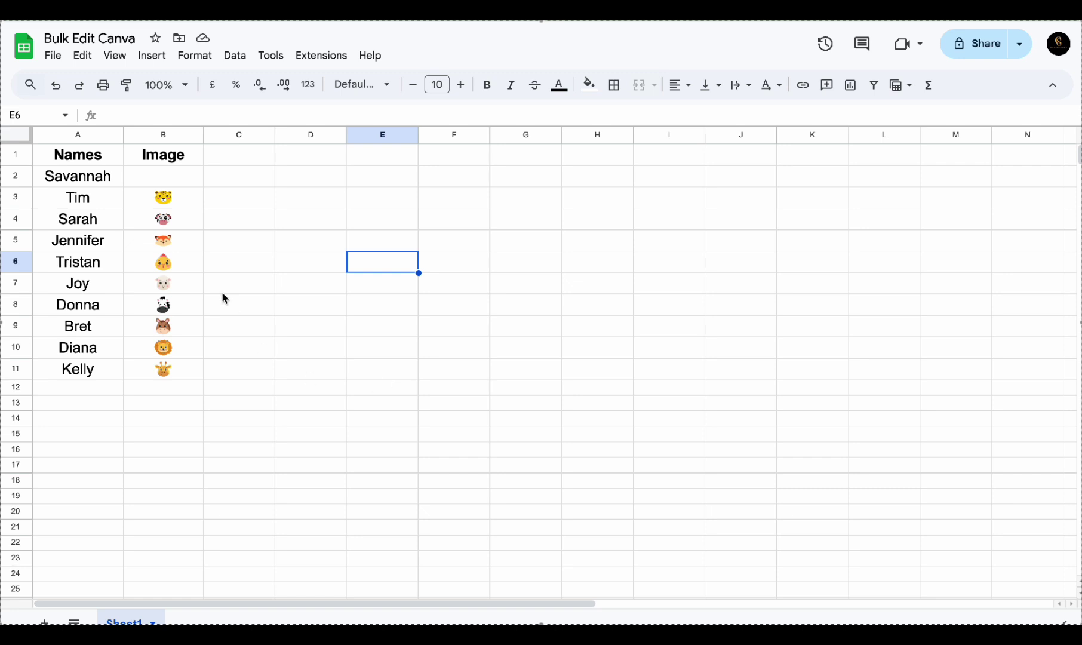
click(171, 185)
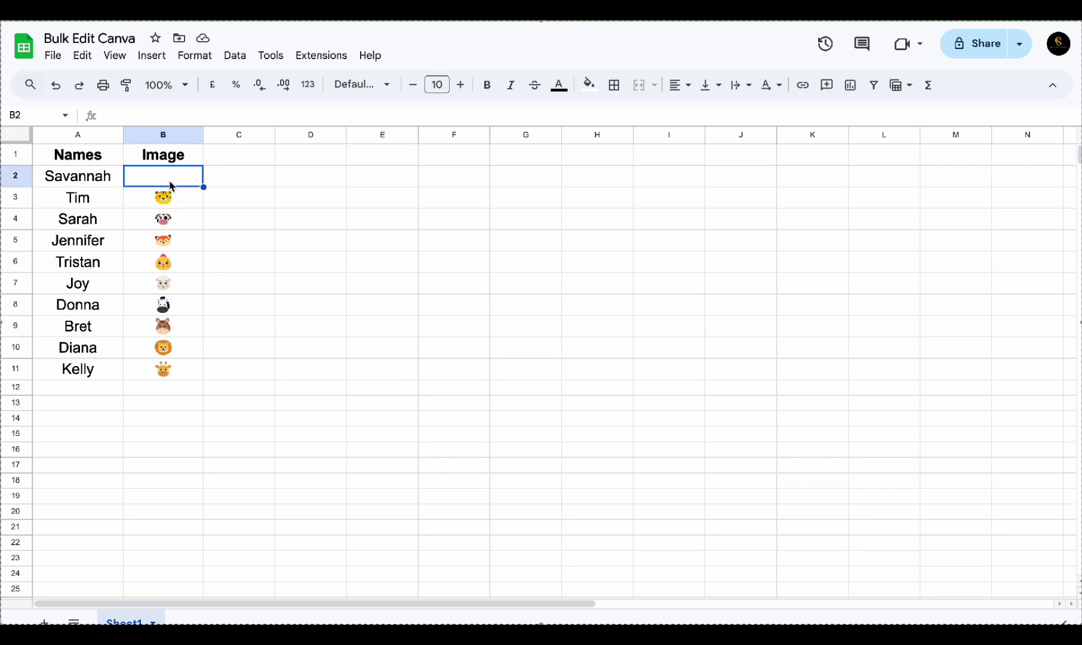
click(151, 56)
mouse_move(227, 276)
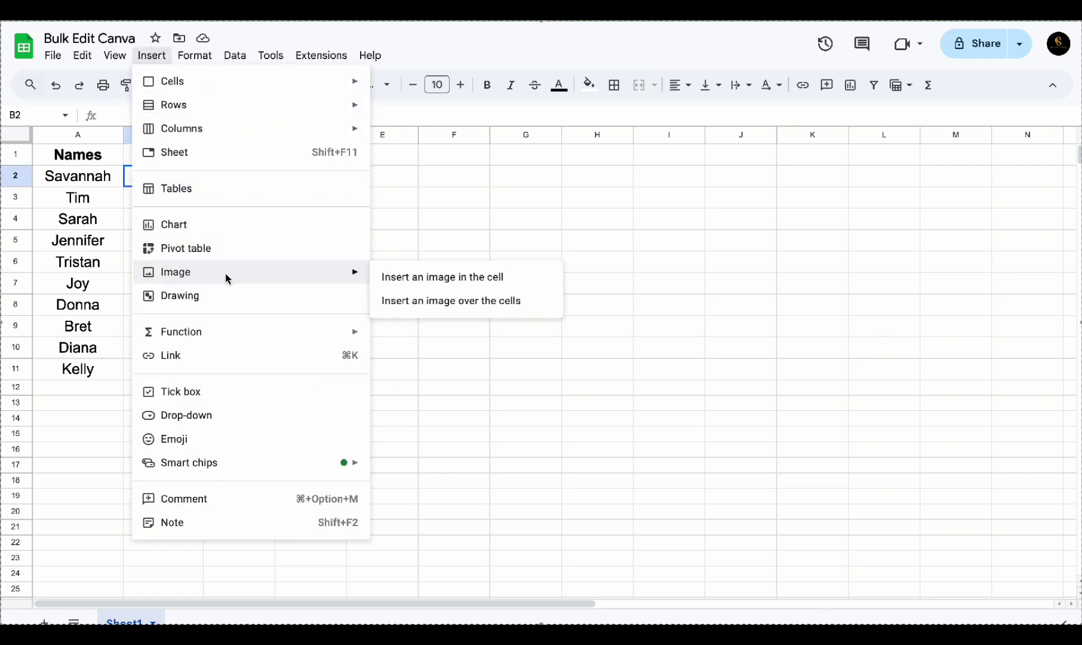
click(422, 279)
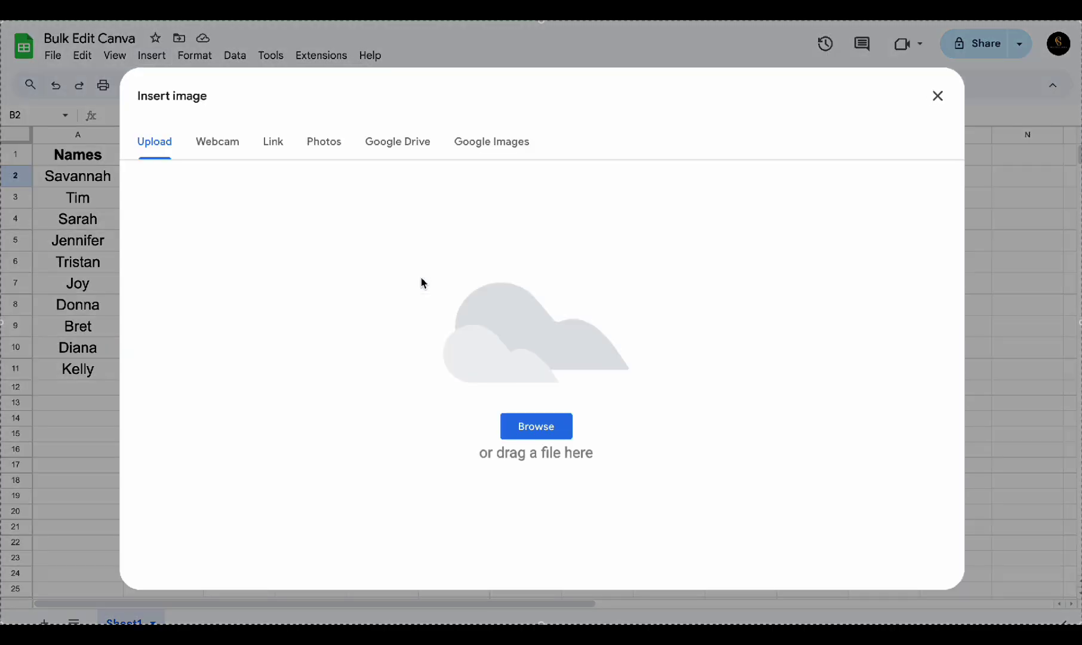
click(526, 430)
click(636, 327)
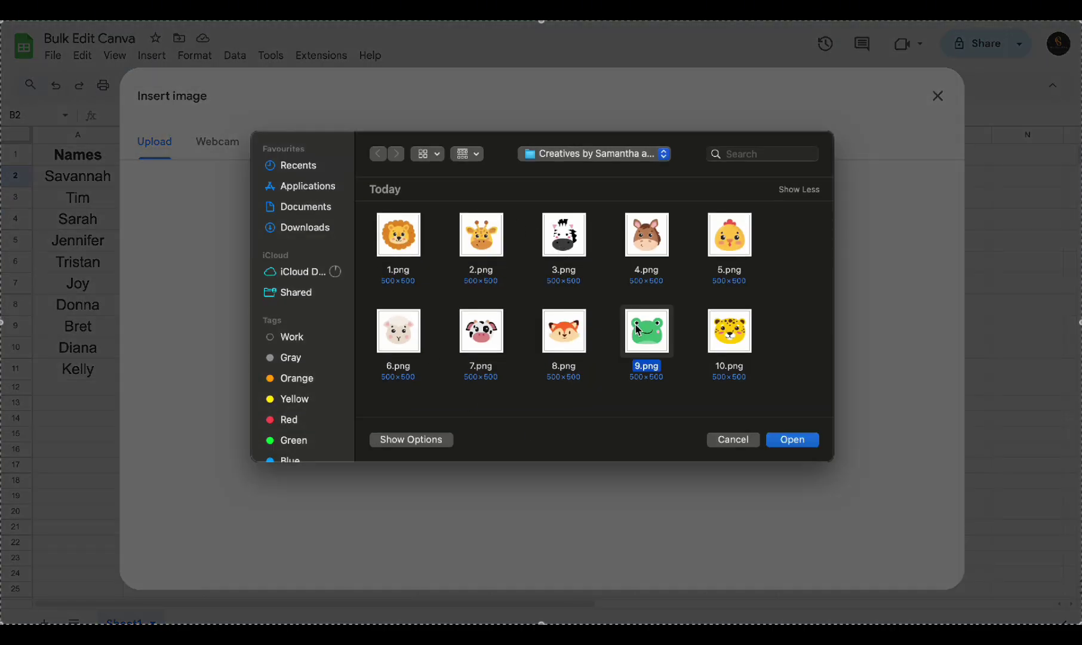
click(791, 442)
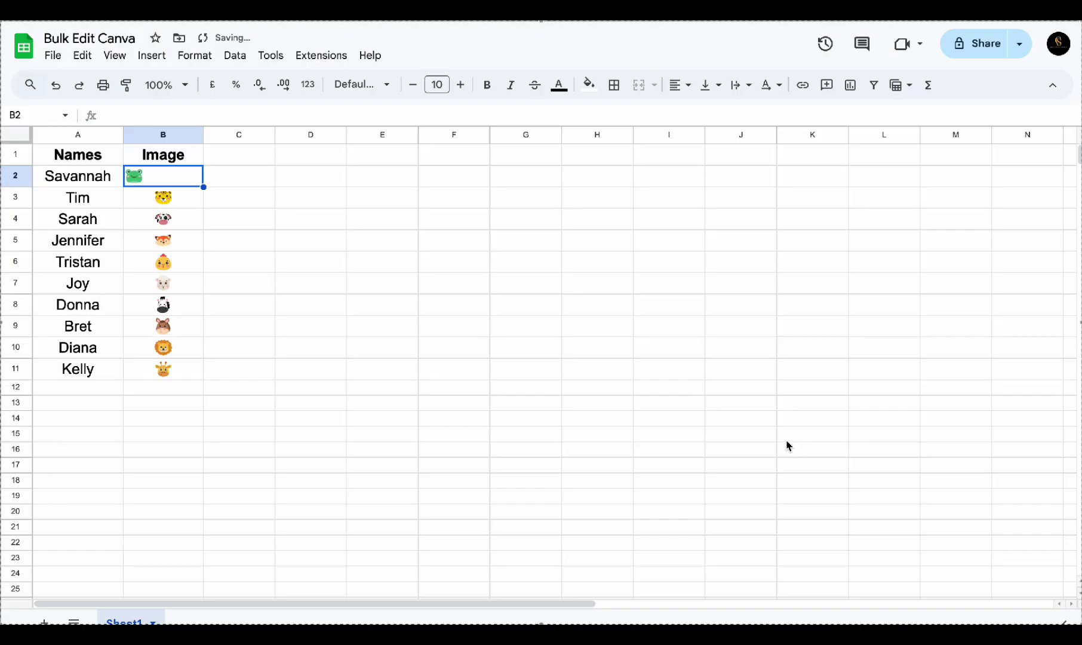
click(238, 305)
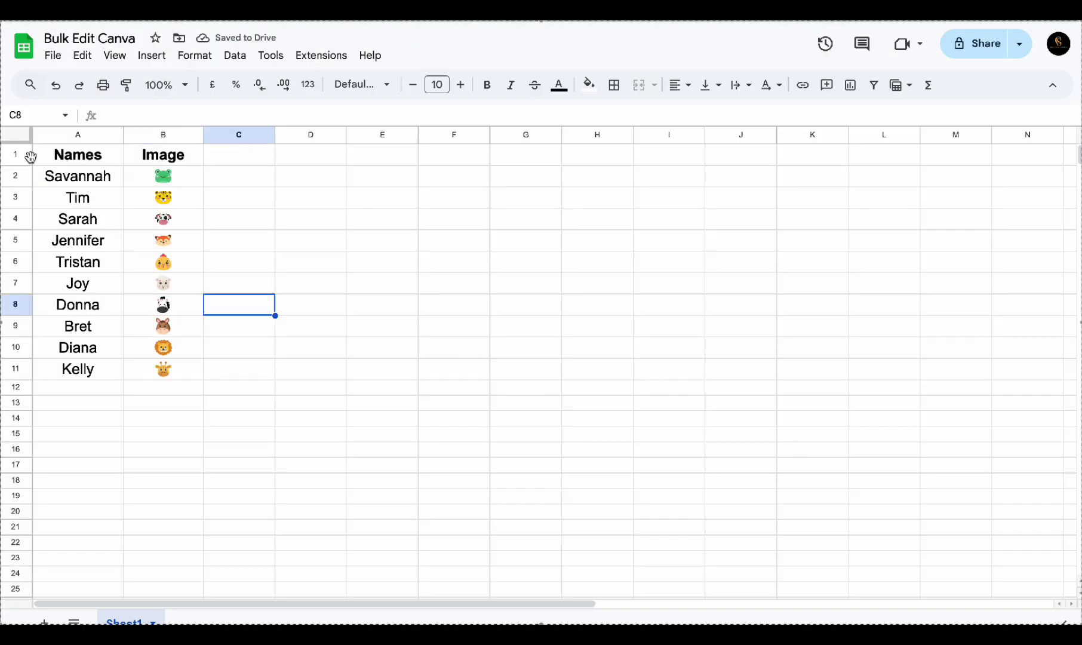
click(53, 62)
mouse_move(113, 239)
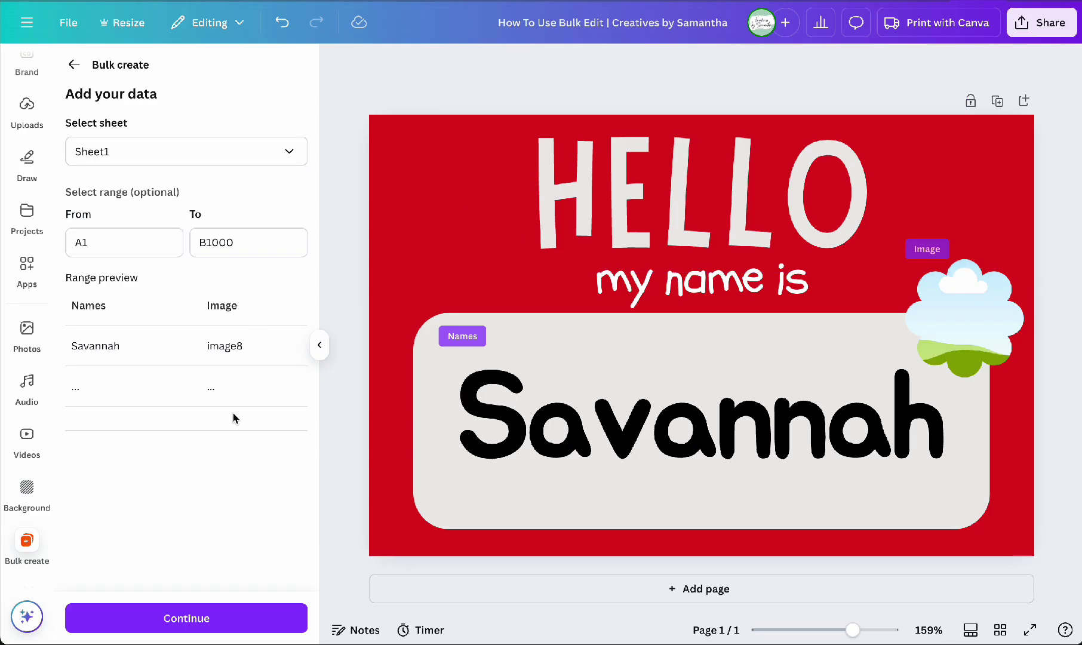
Continue past field connection to the apply-data step with all ten rows included.
click(244, 616)
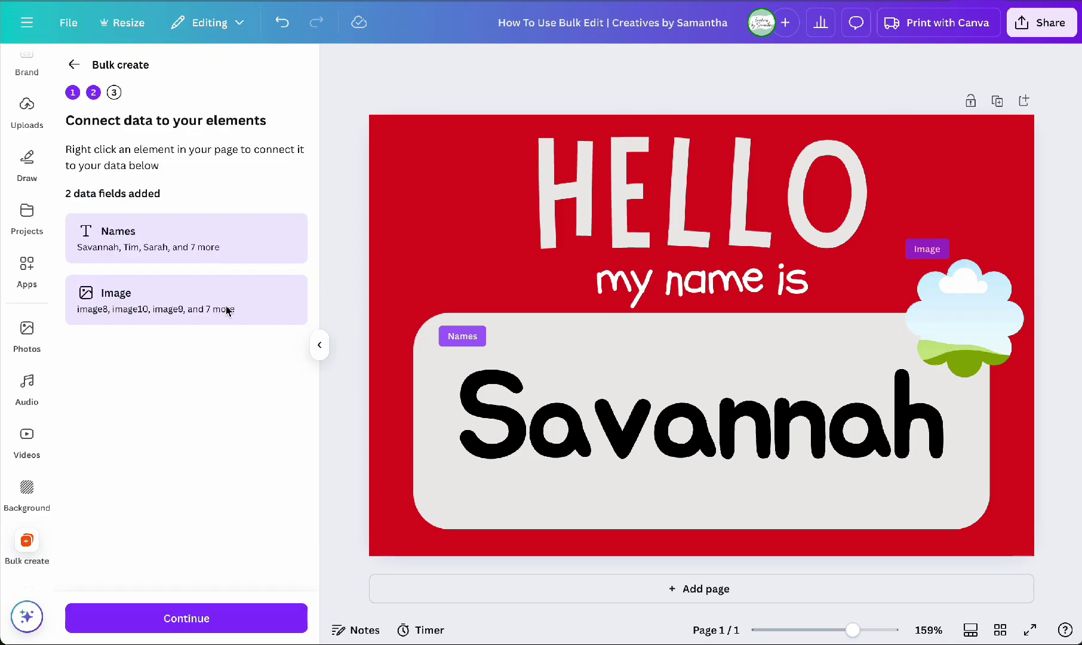
click(225, 621)
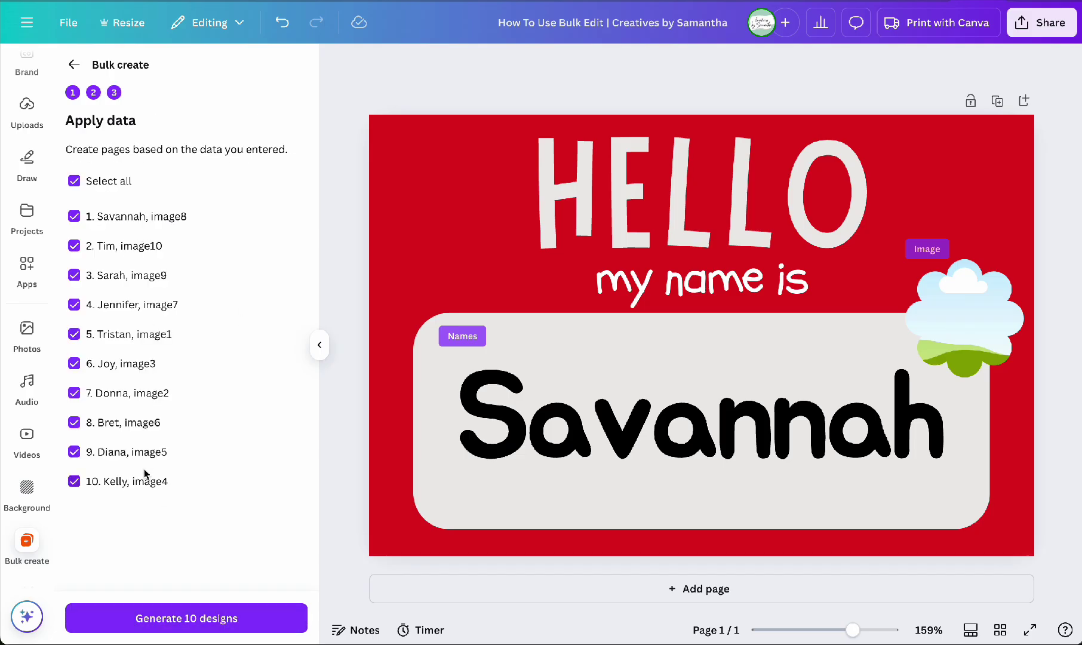
Generate the 10-page Bulk 1 badge design and scroll through to check each name and animal.
click(192, 622)
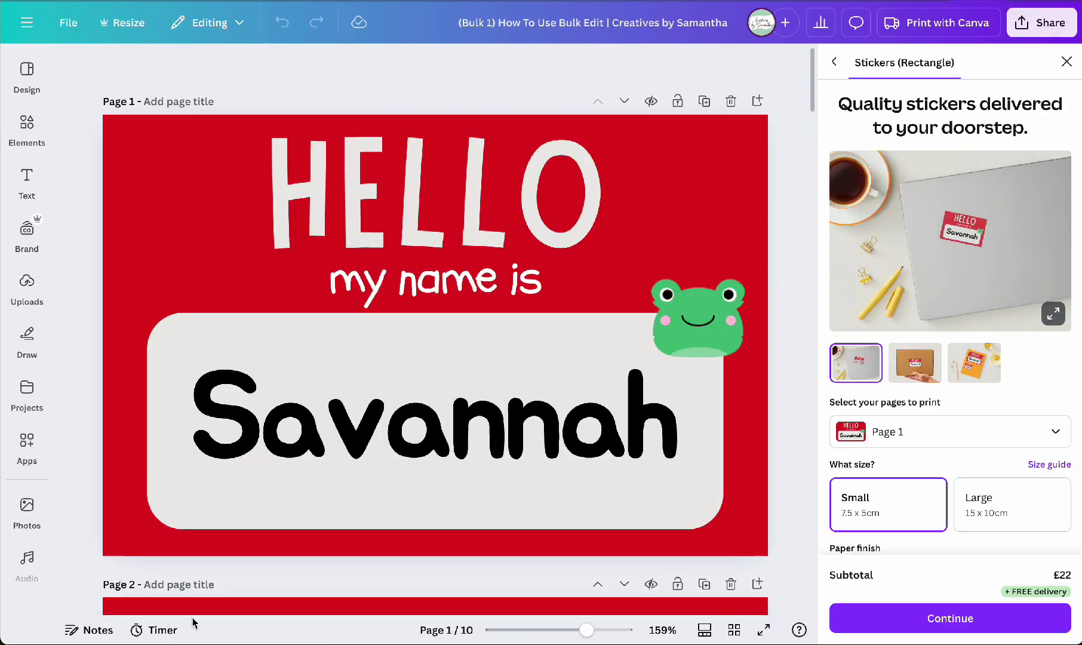
click(1066, 62)
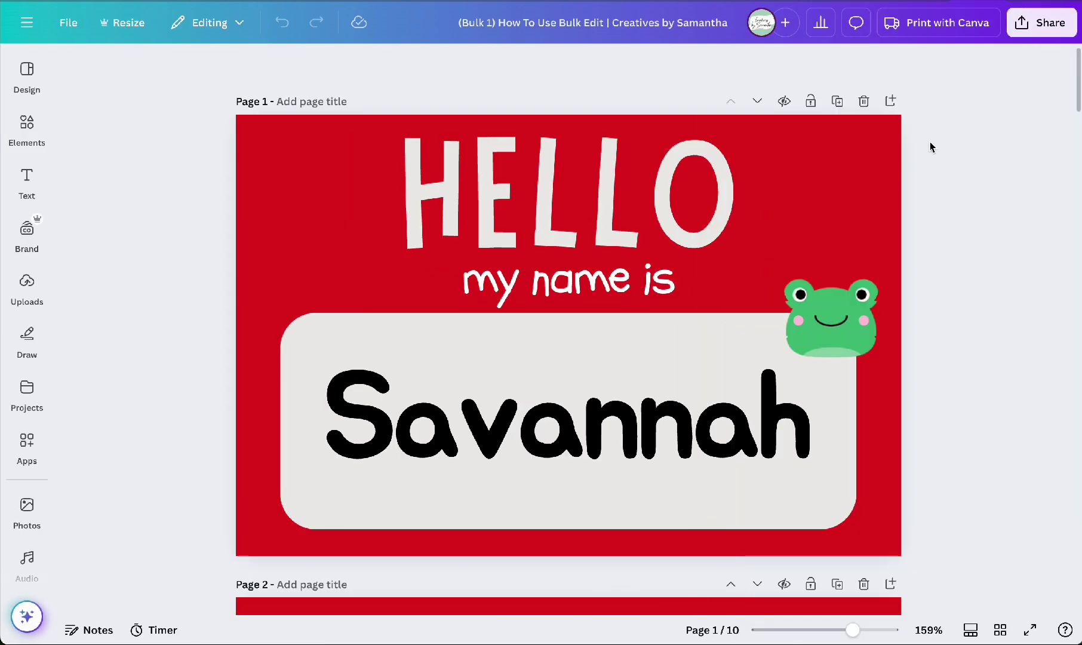
scroll(754, 234, down, 4)
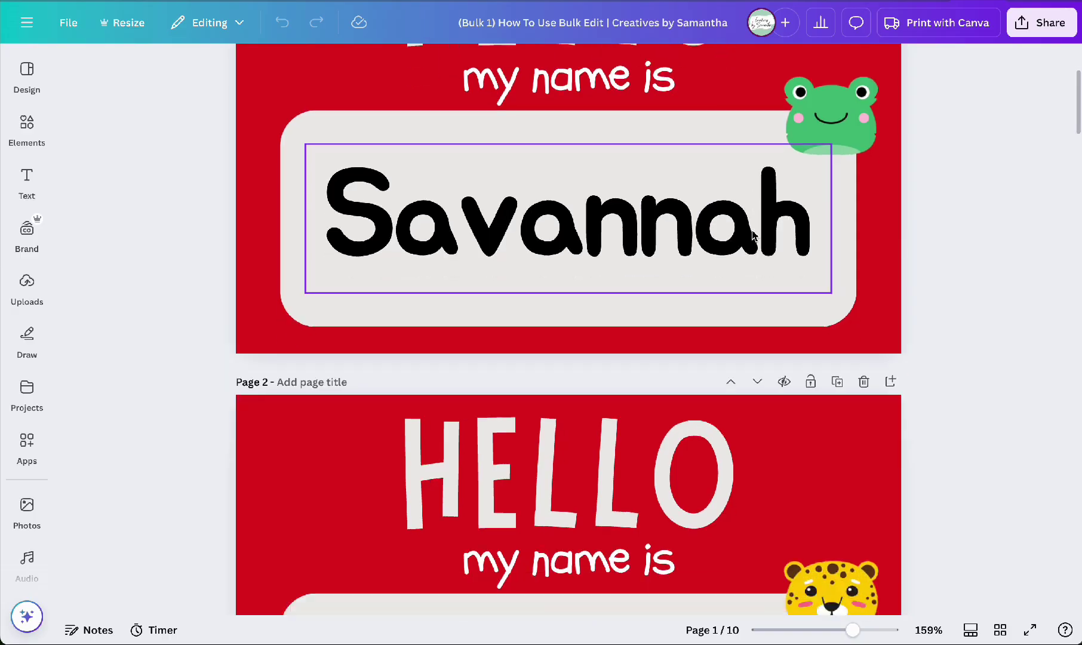
scroll(753, 234, down, 8)
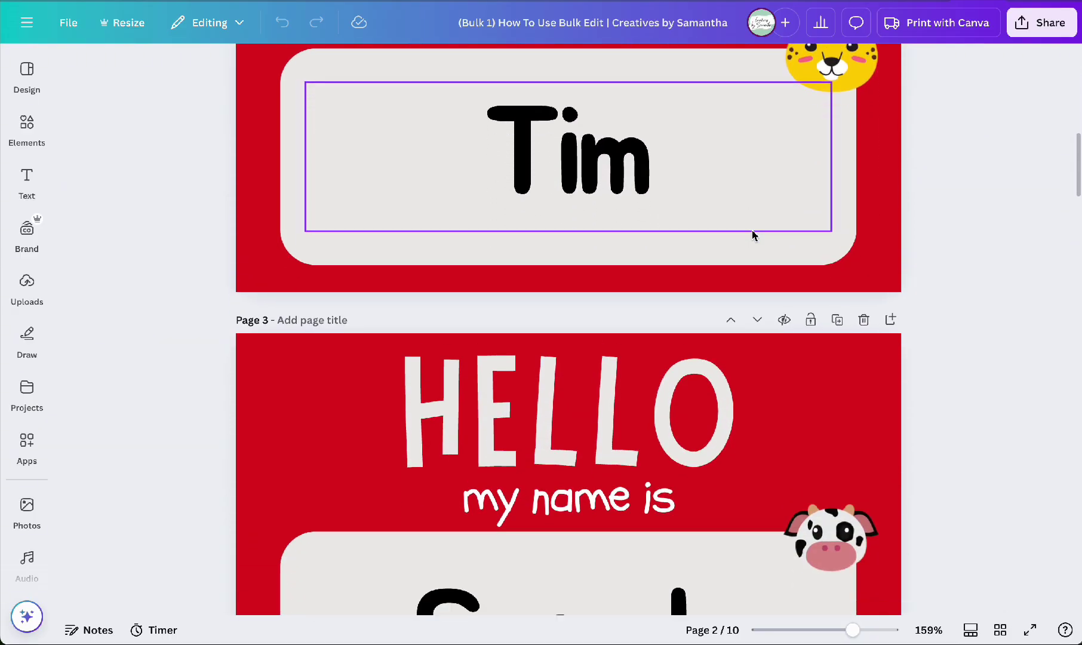